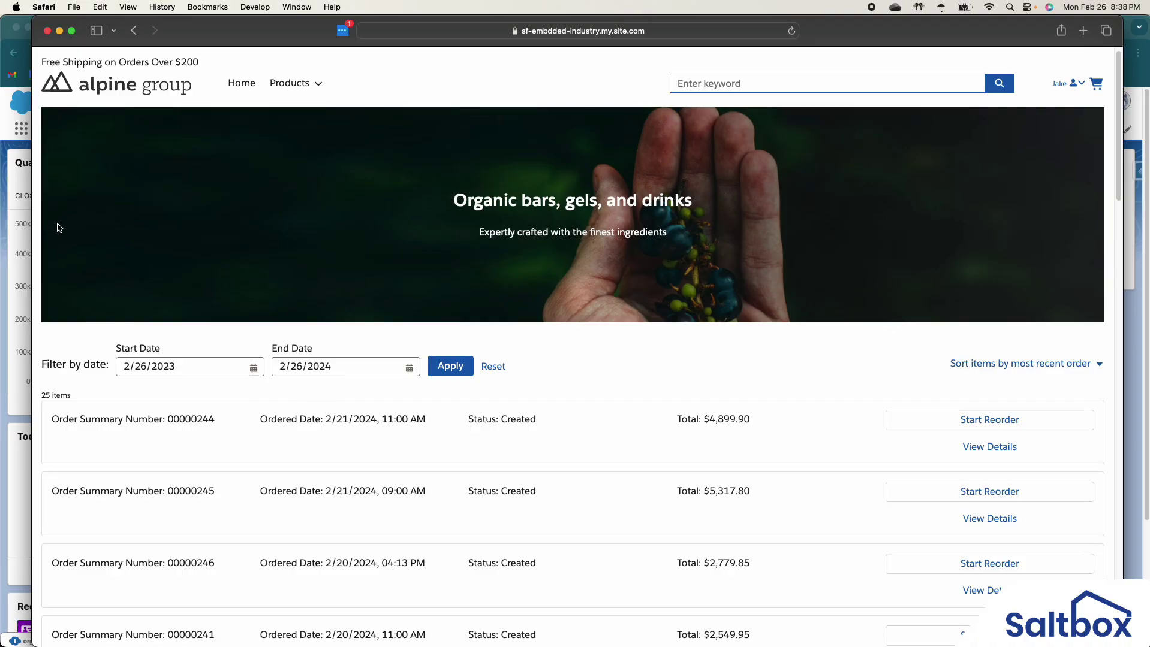
Switch to Salesforce in Chrome, find Advanced Orders by searching for "advance", and open its list
click(6, 190)
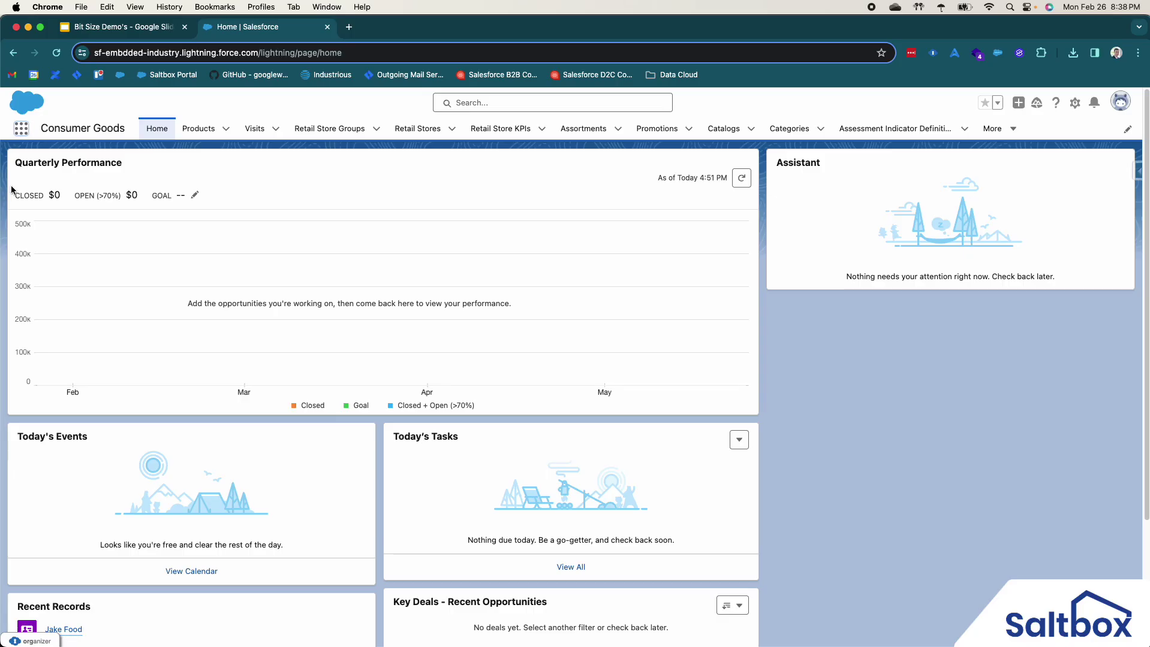
click(20, 133)
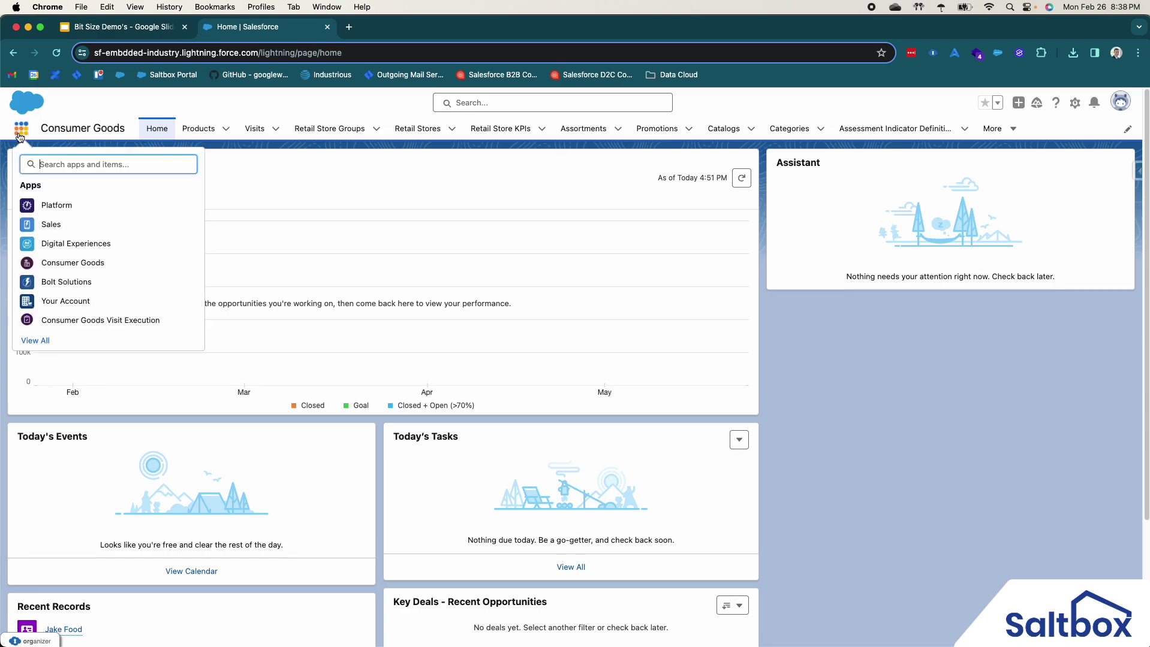
text(advance)
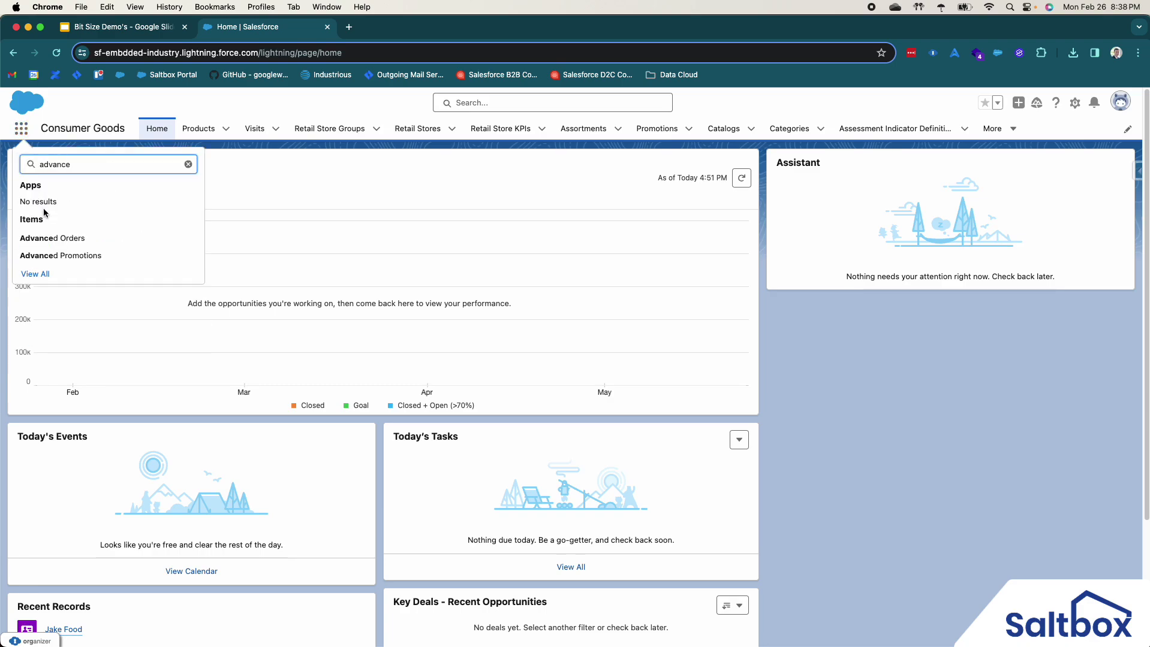
click(45, 238)
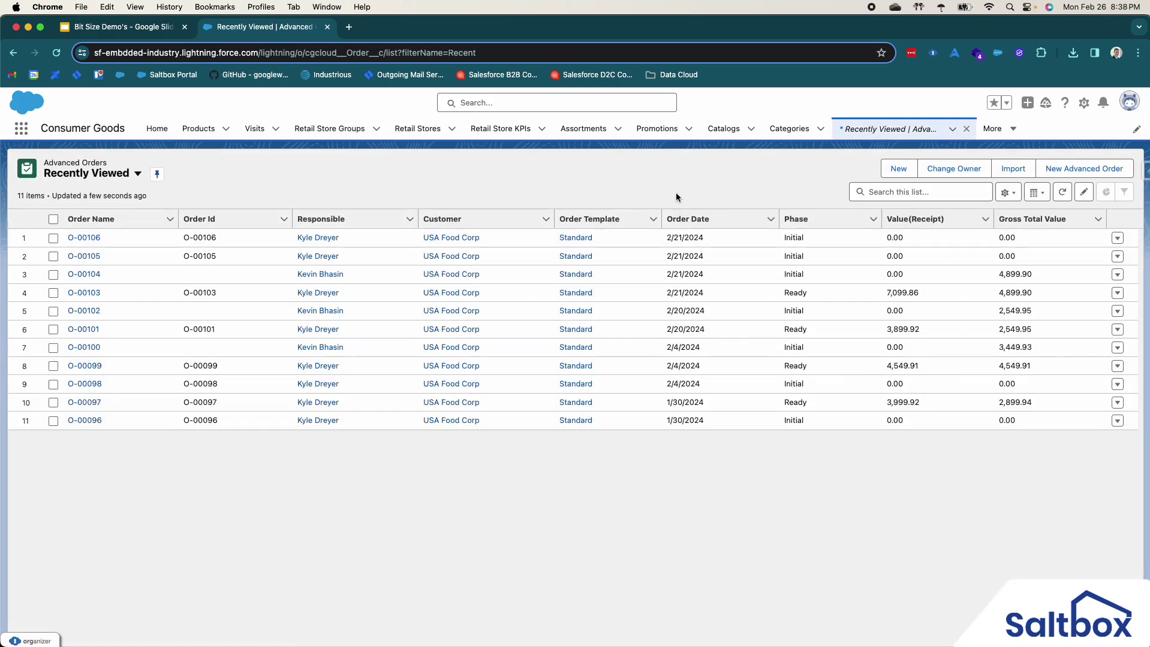
Create a new advanced order for the account USA Food Corp using the Standard Order template
click(898, 169)
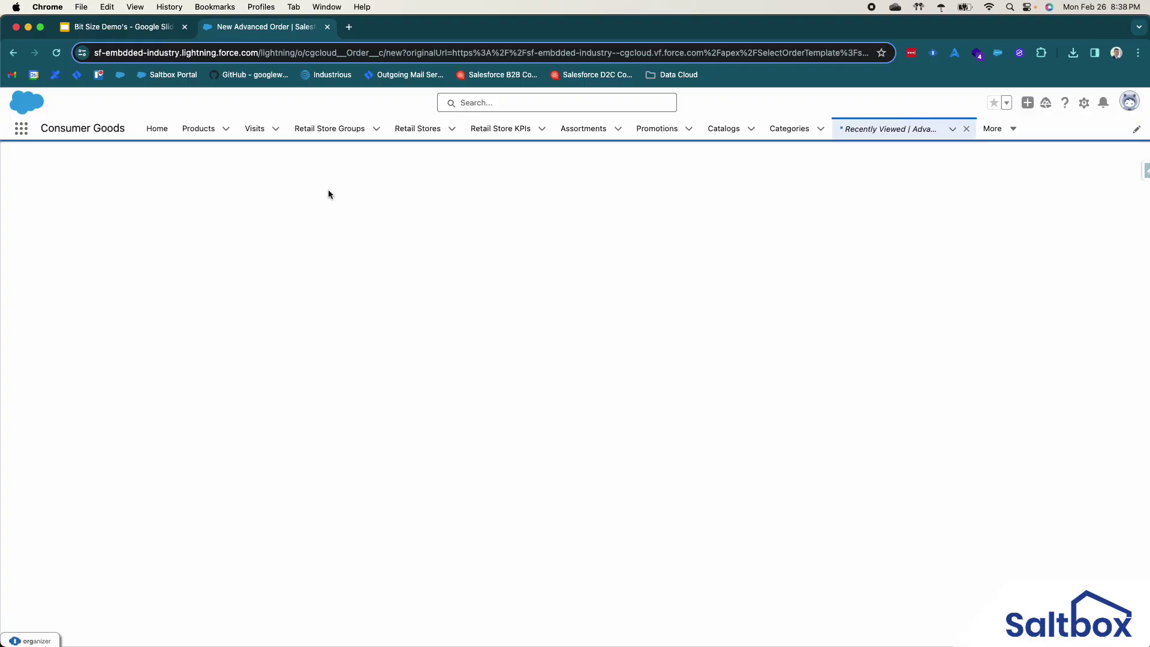
click(316, 222)
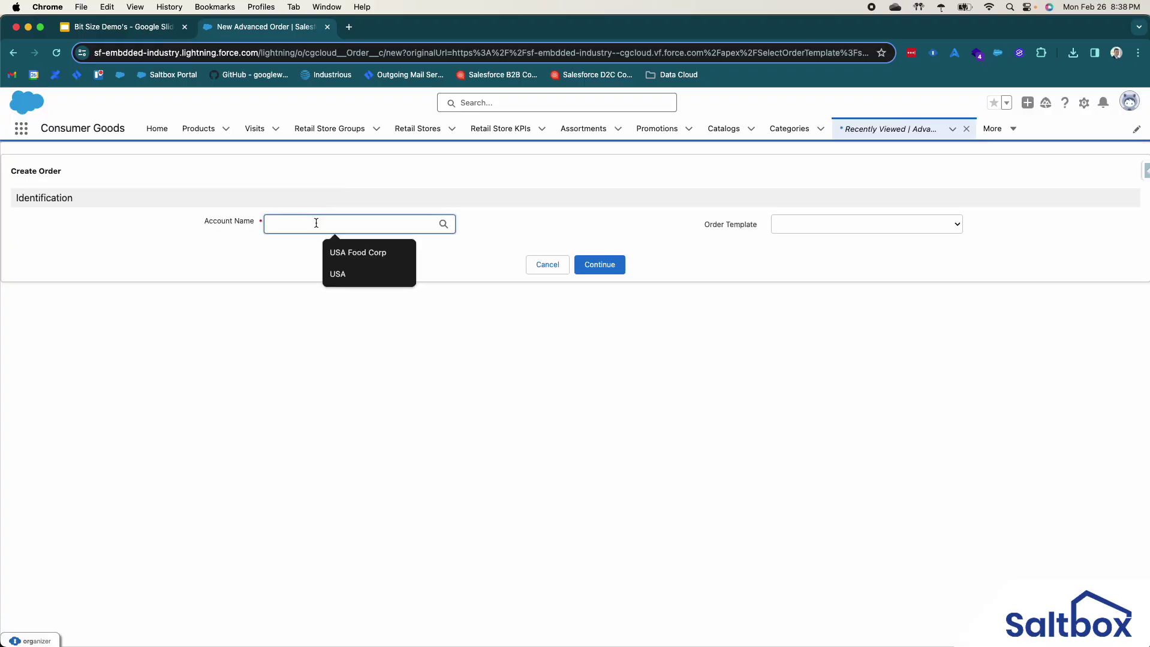
click(345, 255)
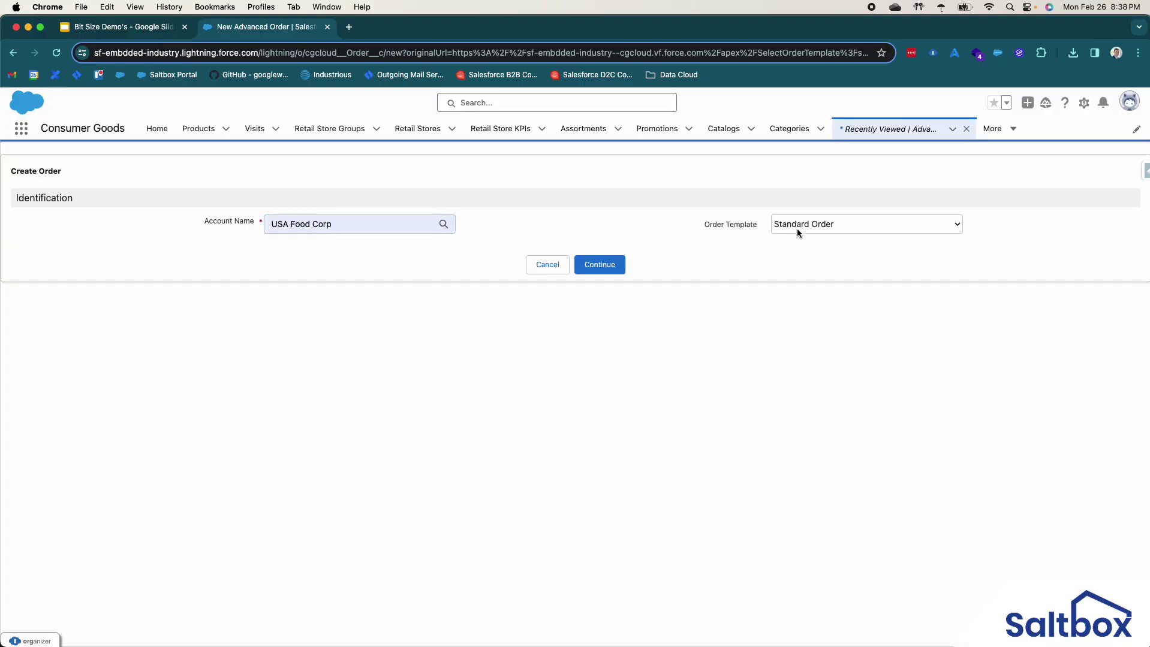
click(602, 264)
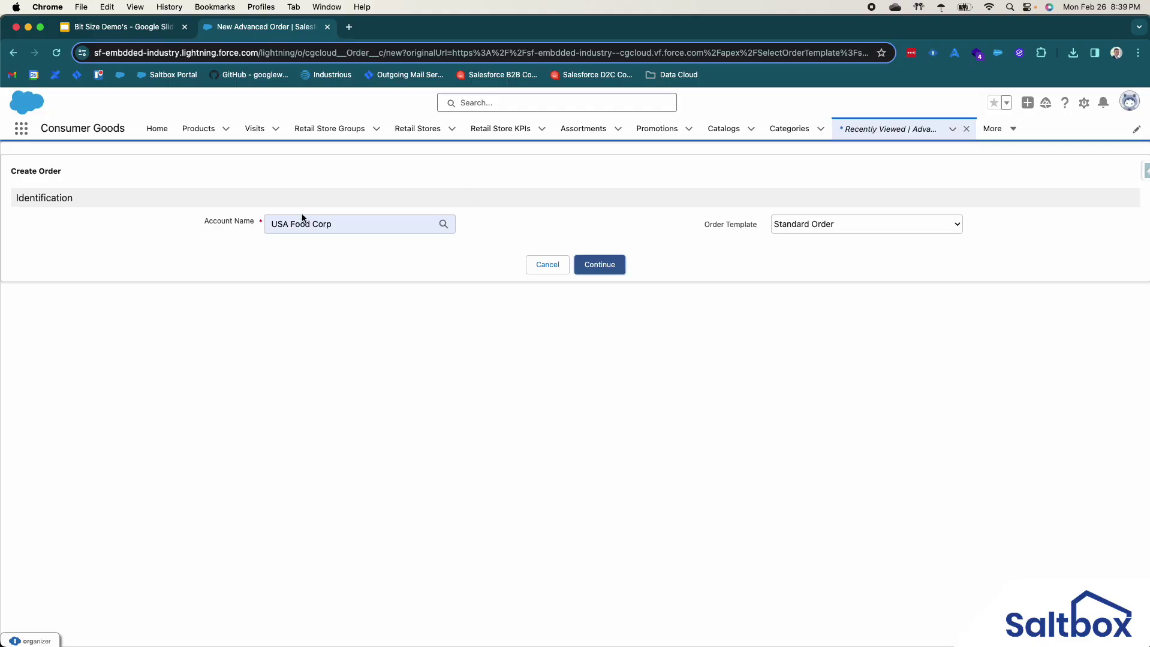
click(566, 228)
click(591, 262)
click(598, 268)
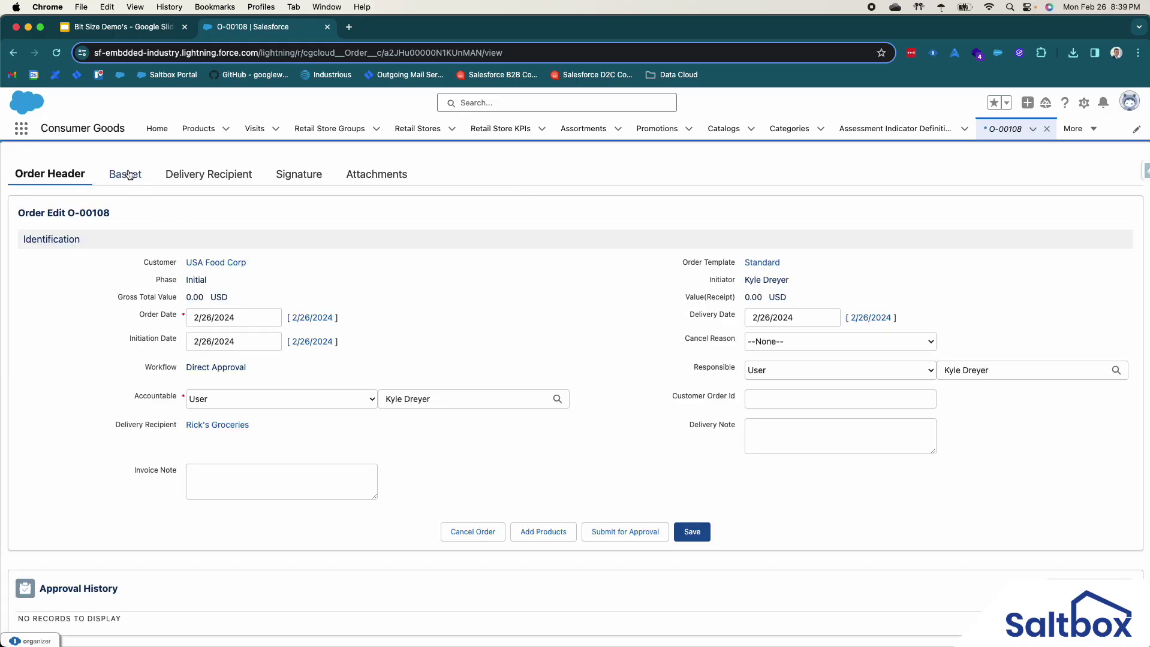
Add 5 units of Coffee Maker and 5 units of The Elite to the order's basket
click(128, 174)
click(1099, 214)
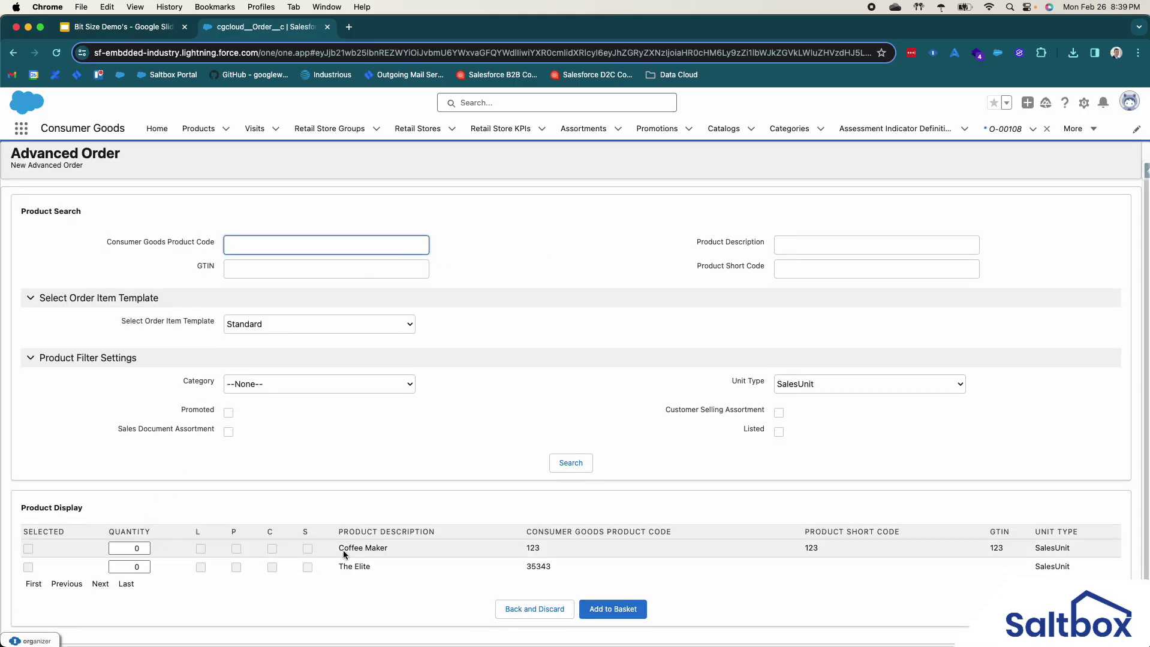
click(144, 546)
click(144, 546)
click(144, 546)
click(144, 546)
click(144, 546)
click(144, 564)
click(144, 565)
click(144, 564)
click(144, 564)
click(144, 565)
click(171, 586)
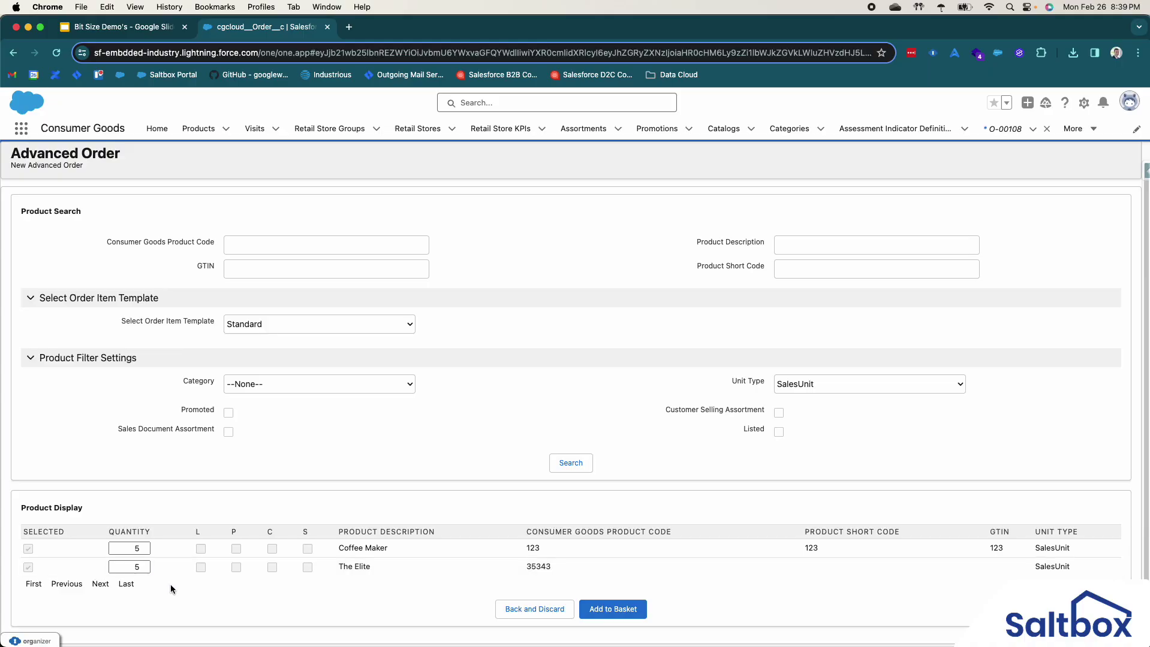
click(609, 611)
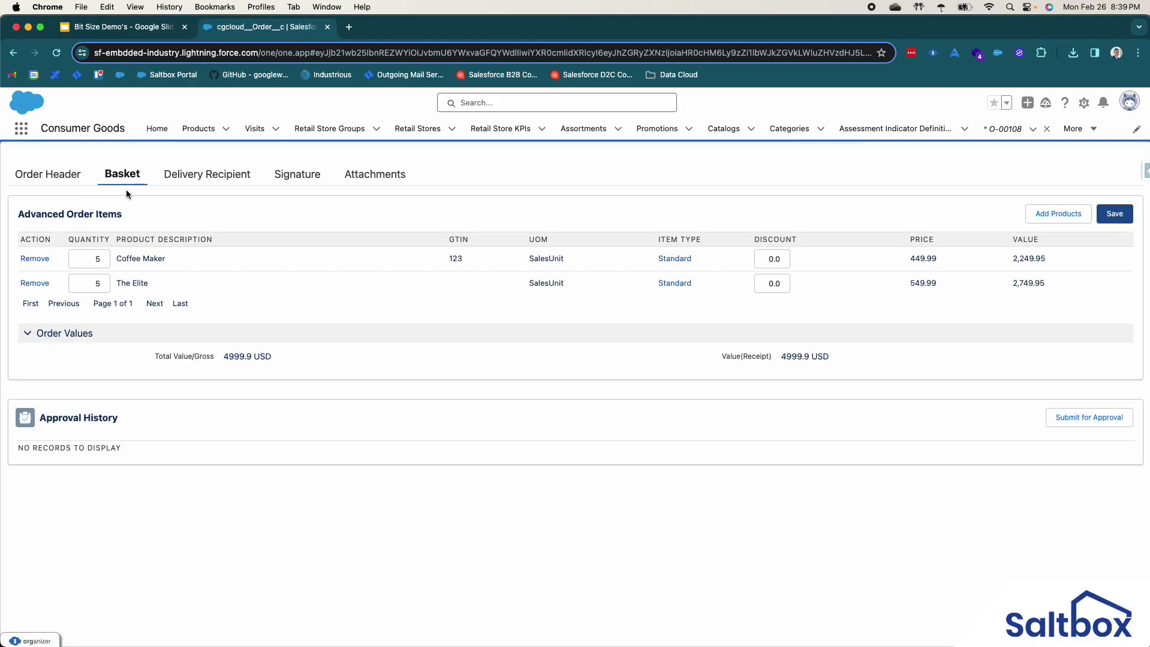
Submit the order for approval from its header and check its phase
click(66, 179)
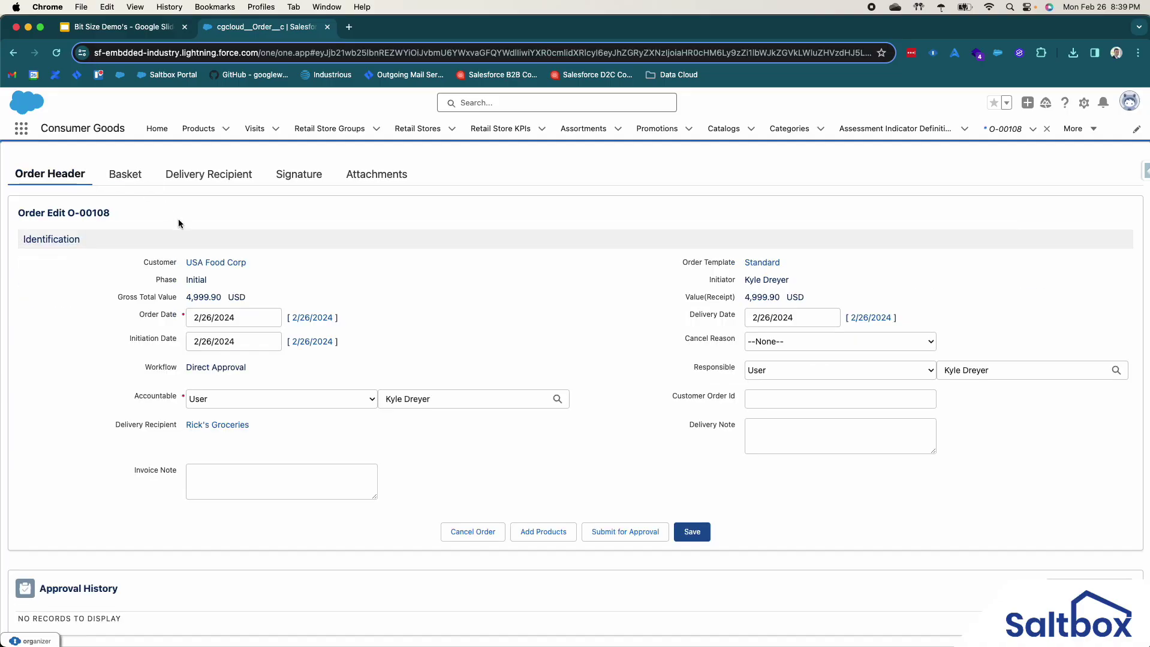
click(602, 532)
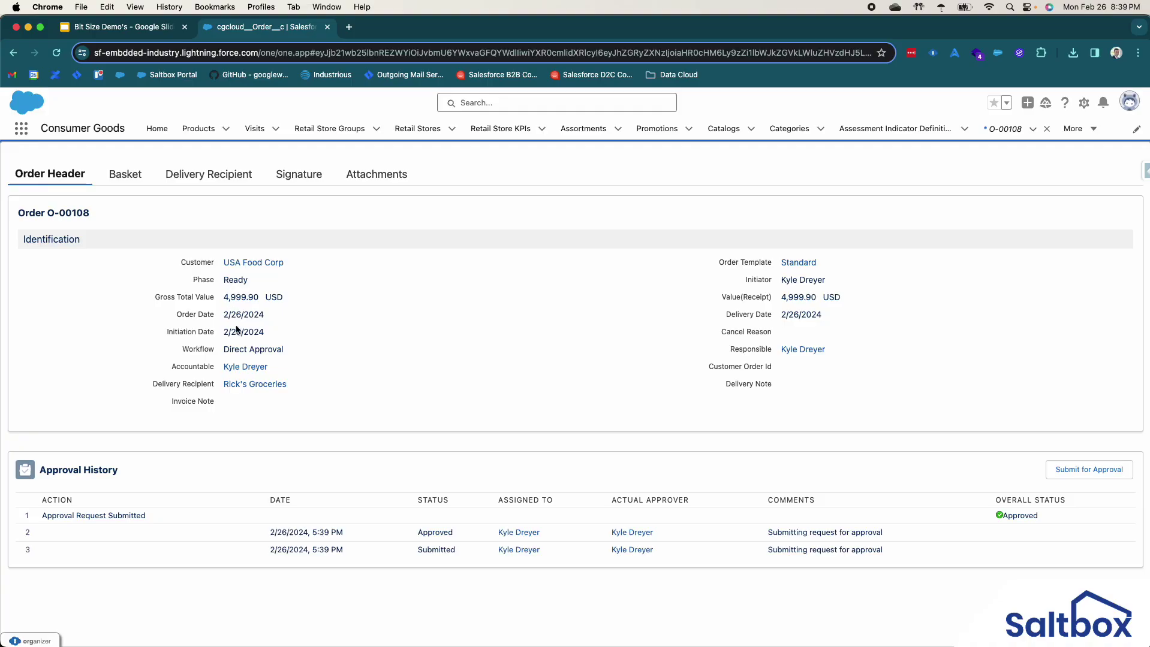
drag(222, 282, 261, 281)
click(261, 282)
Open the Order Summaries list in a separate browser tab, then check the advanced order's gross total value
click(21, 128)
text(or)
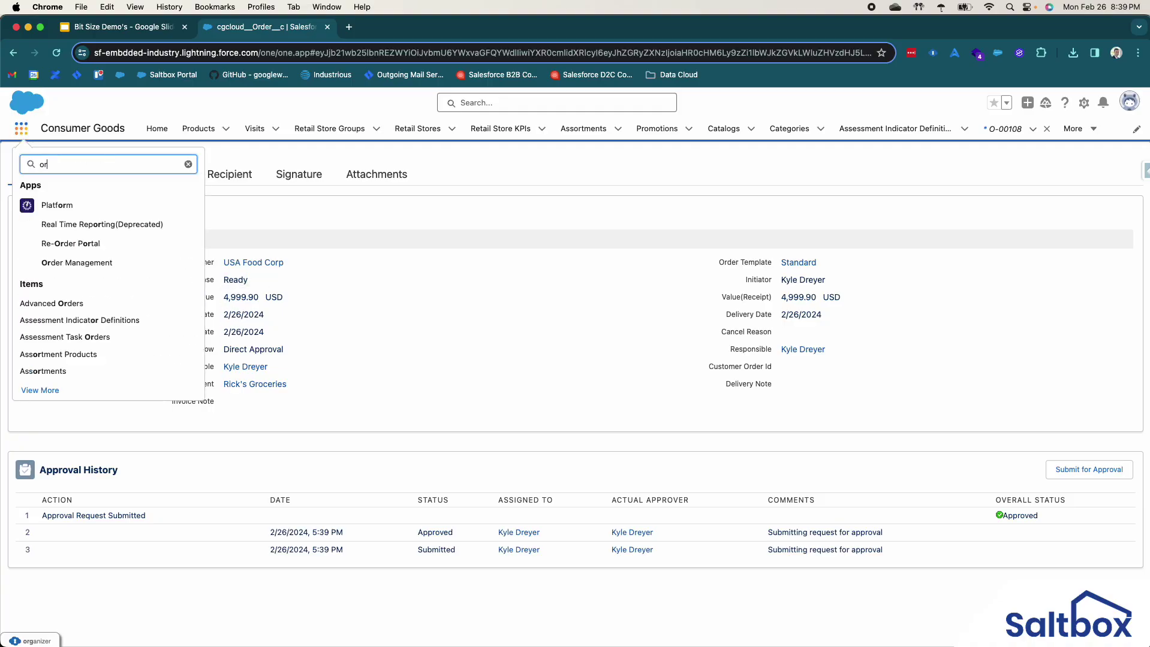
text(der )
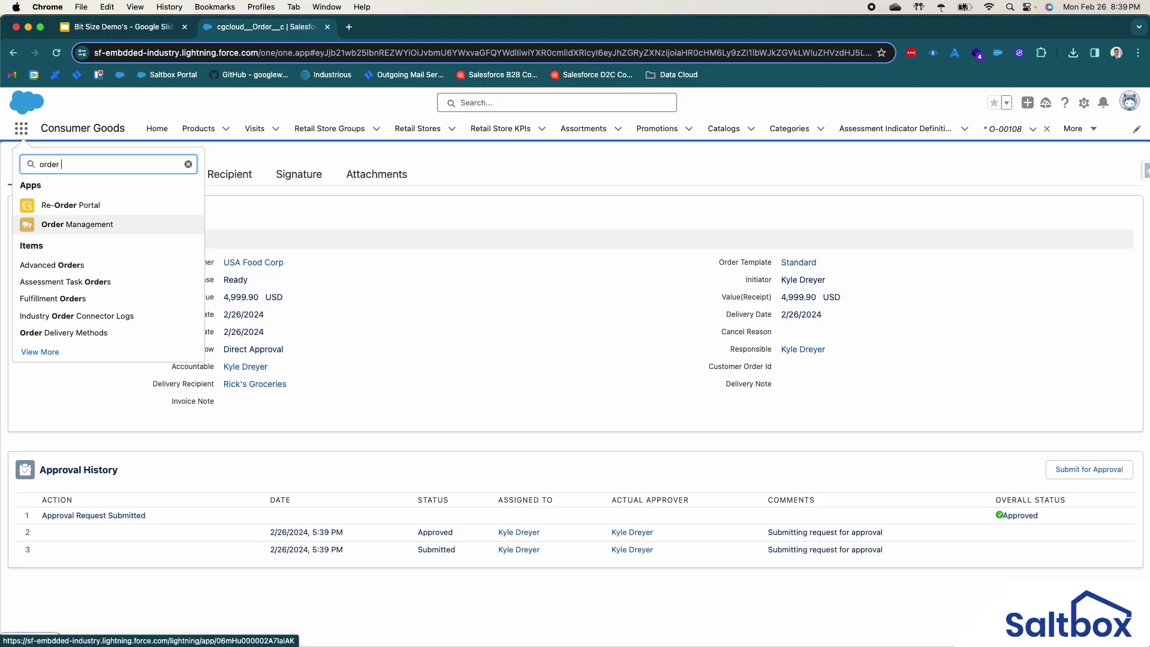
text(summ)
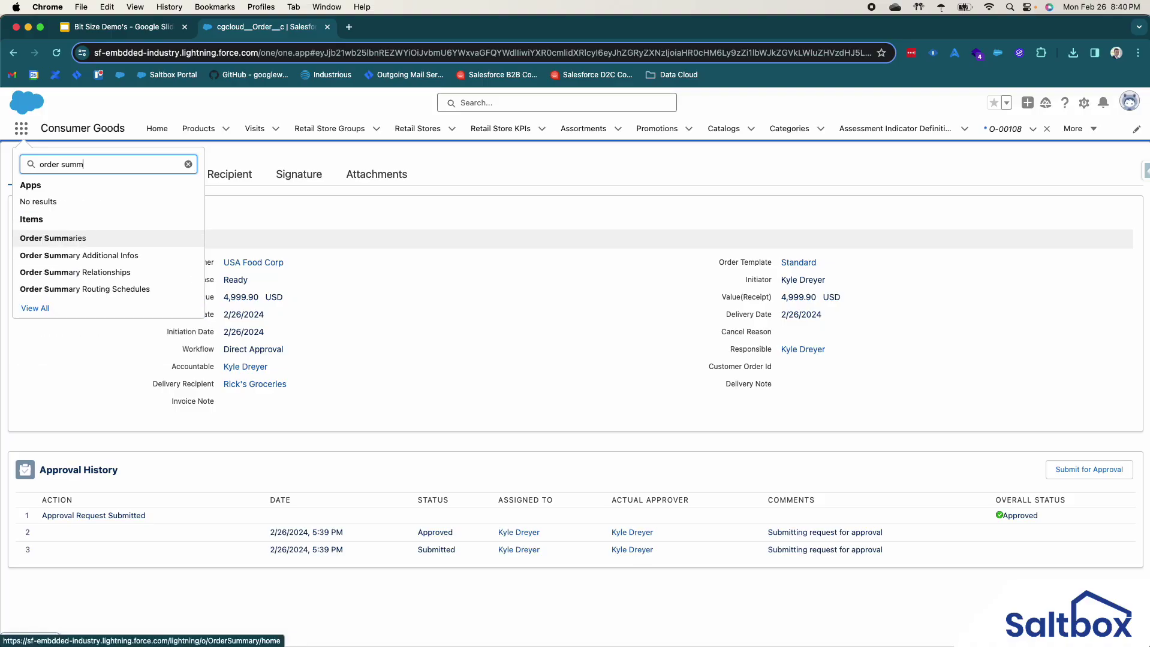
super+click(99, 249)
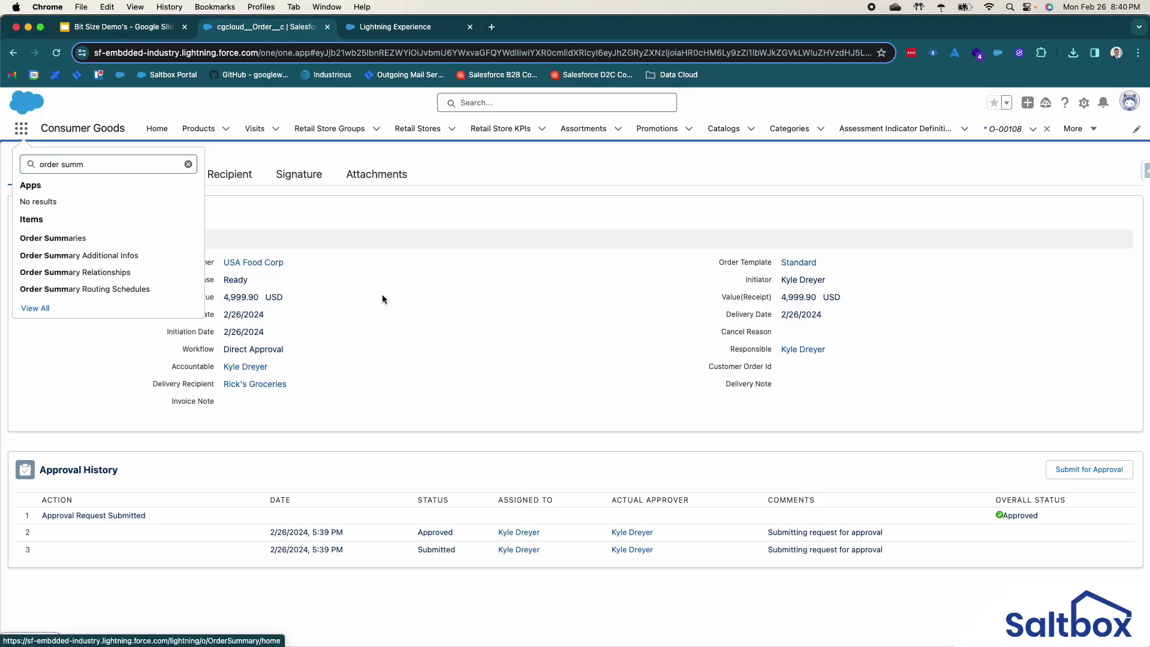
click(188, 164)
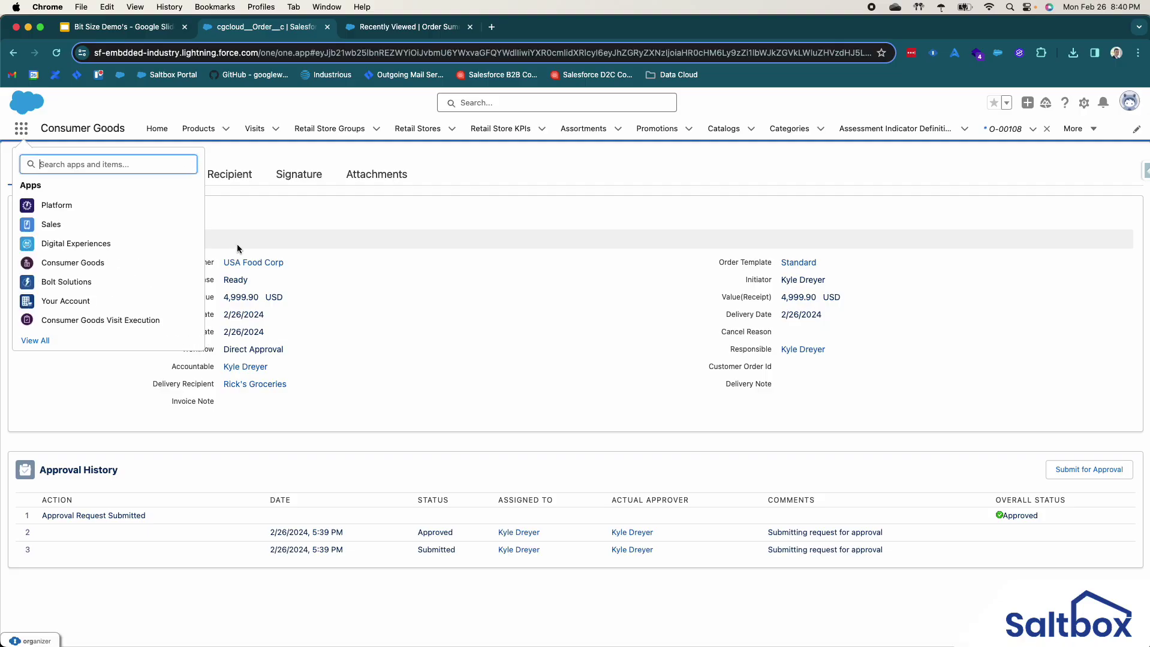
click(22, 135)
drag(223, 297, 262, 298)
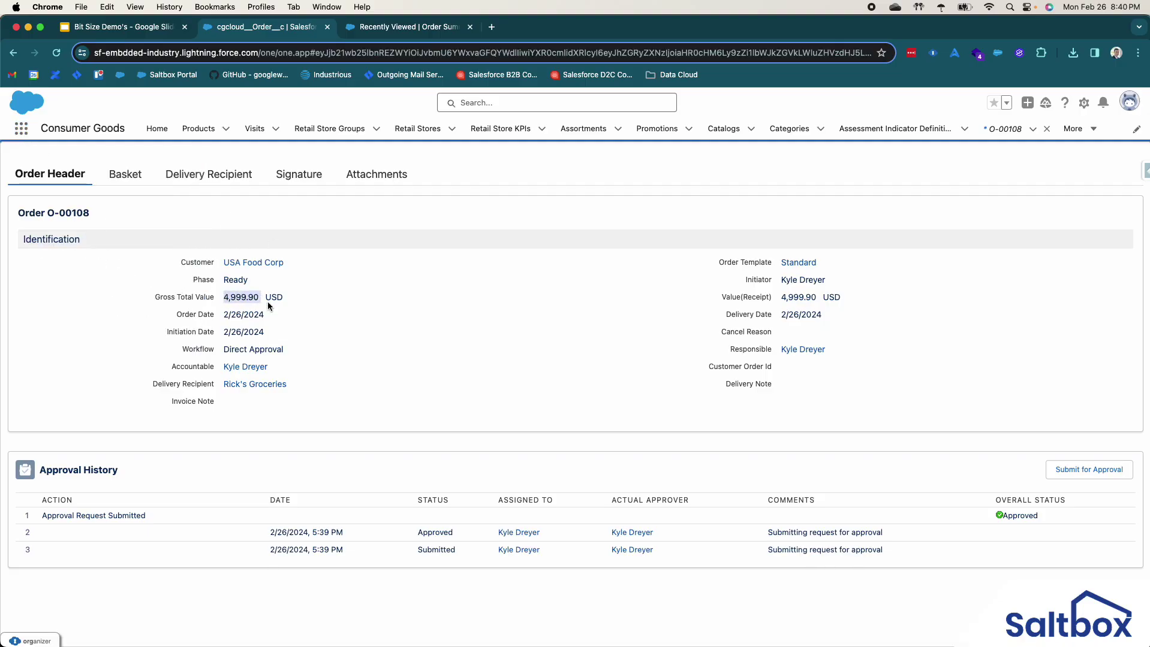
Show the All Order Summaries list and open the newest summary for USA Food Corp, dated 2/26/2024
click(394, 31)
click(138, 173)
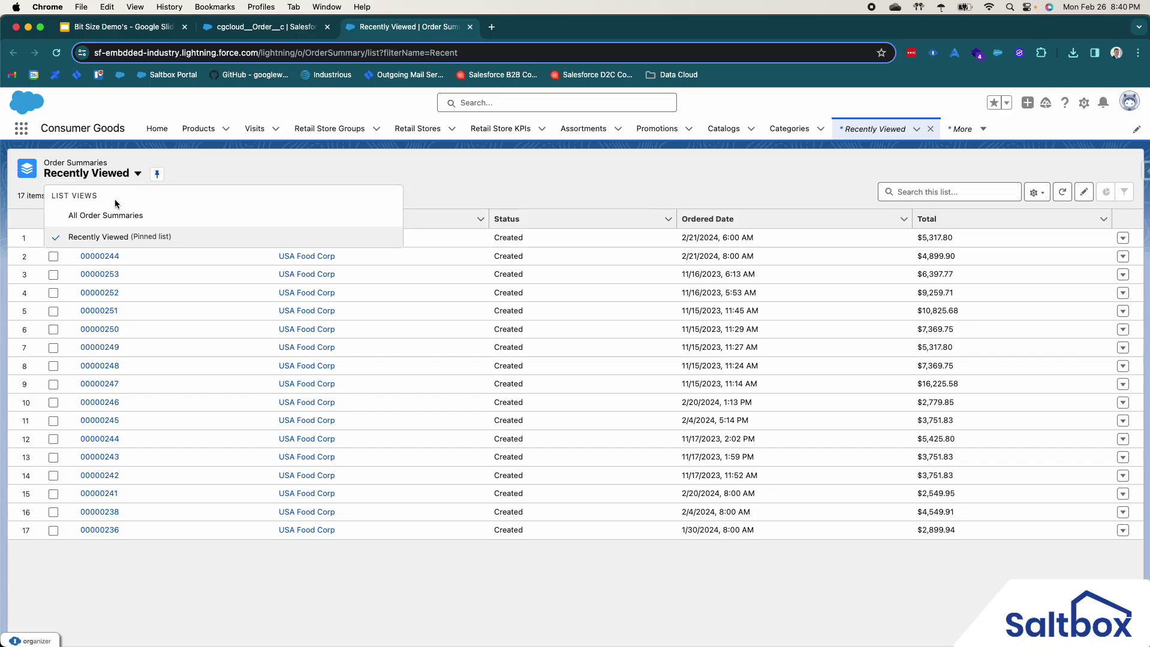
click(111, 216)
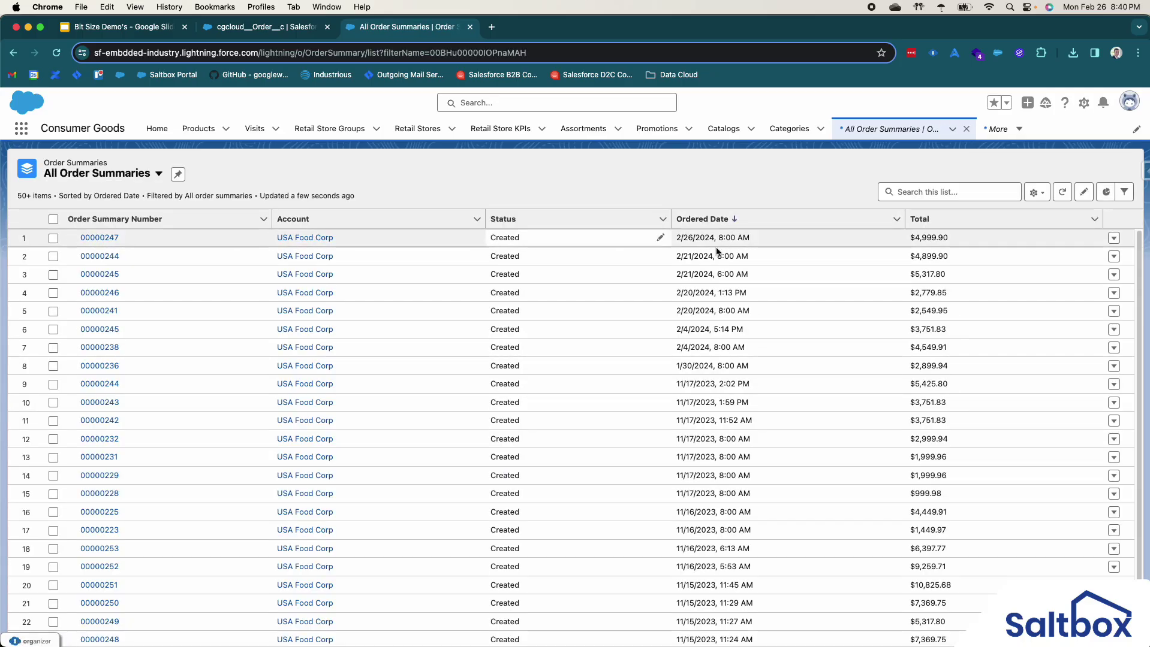
drag(910, 238, 948, 238)
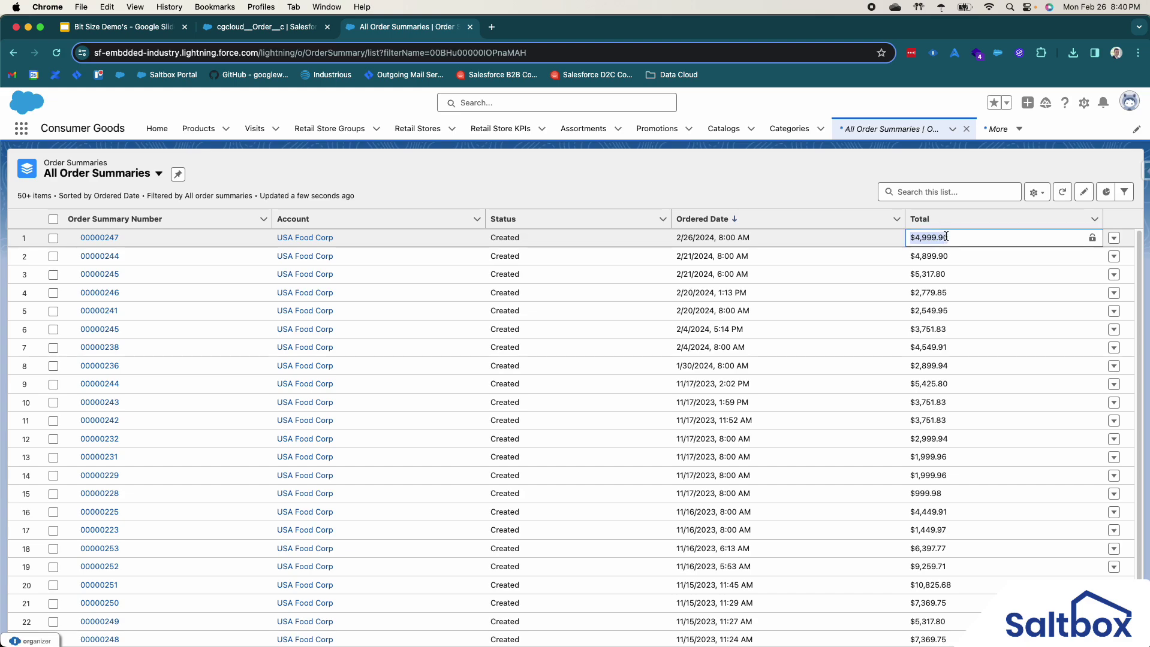
click(100, 238)
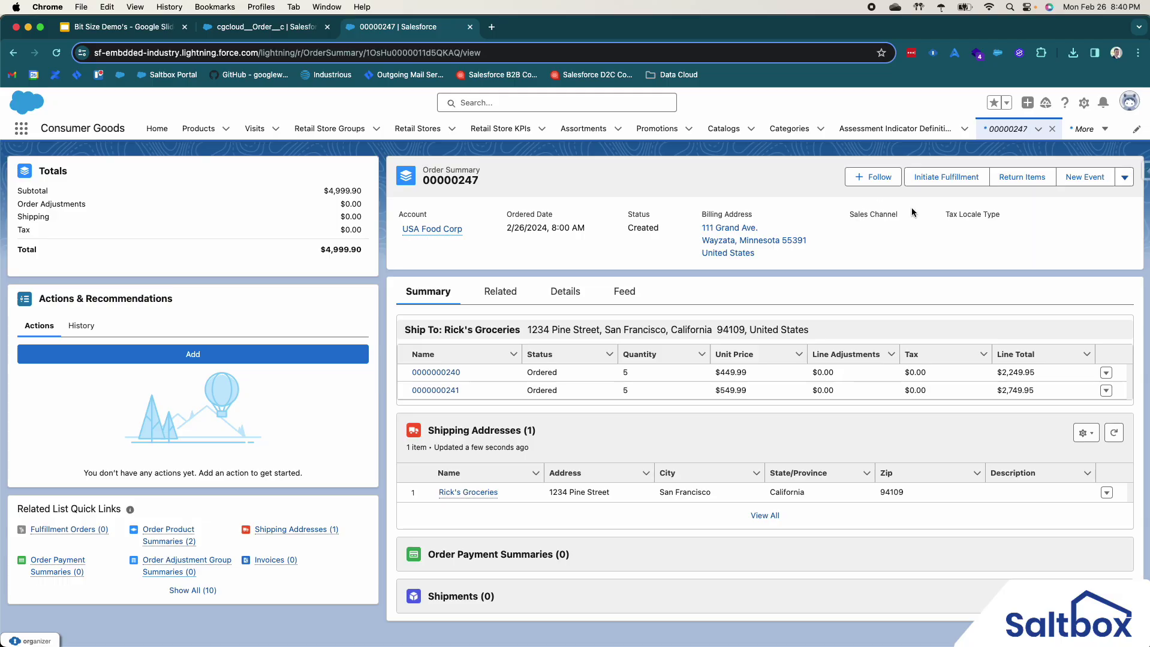
Initiate fulfillment for the order summary and open its related fulfillment order
click(928, 177)
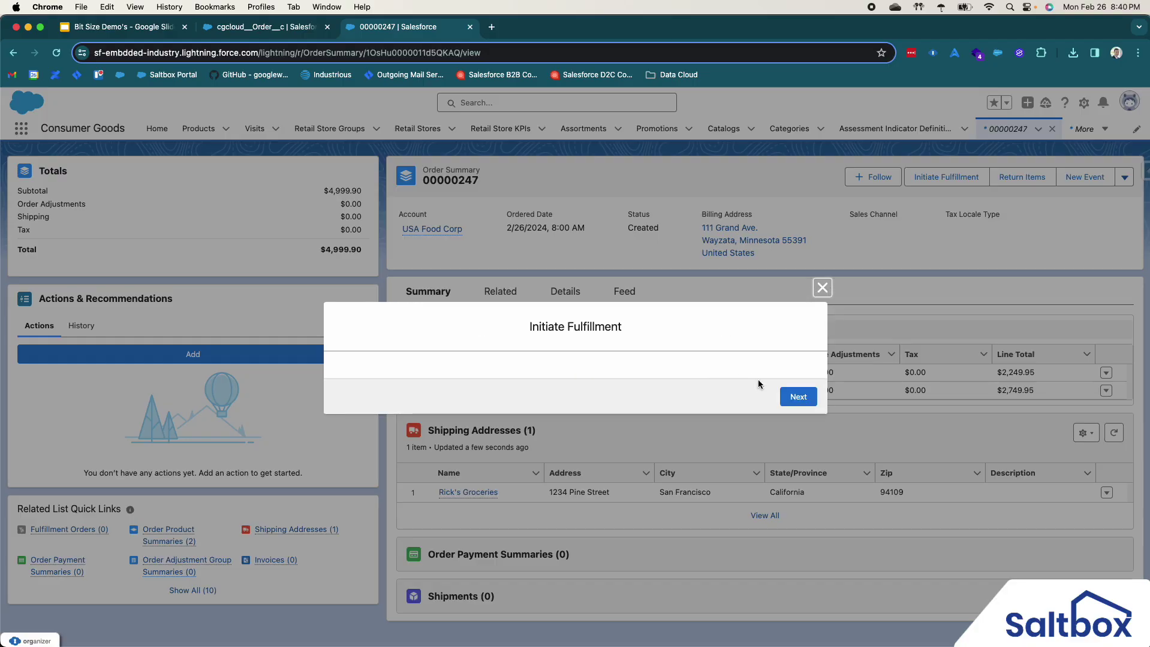
click(798, 397)
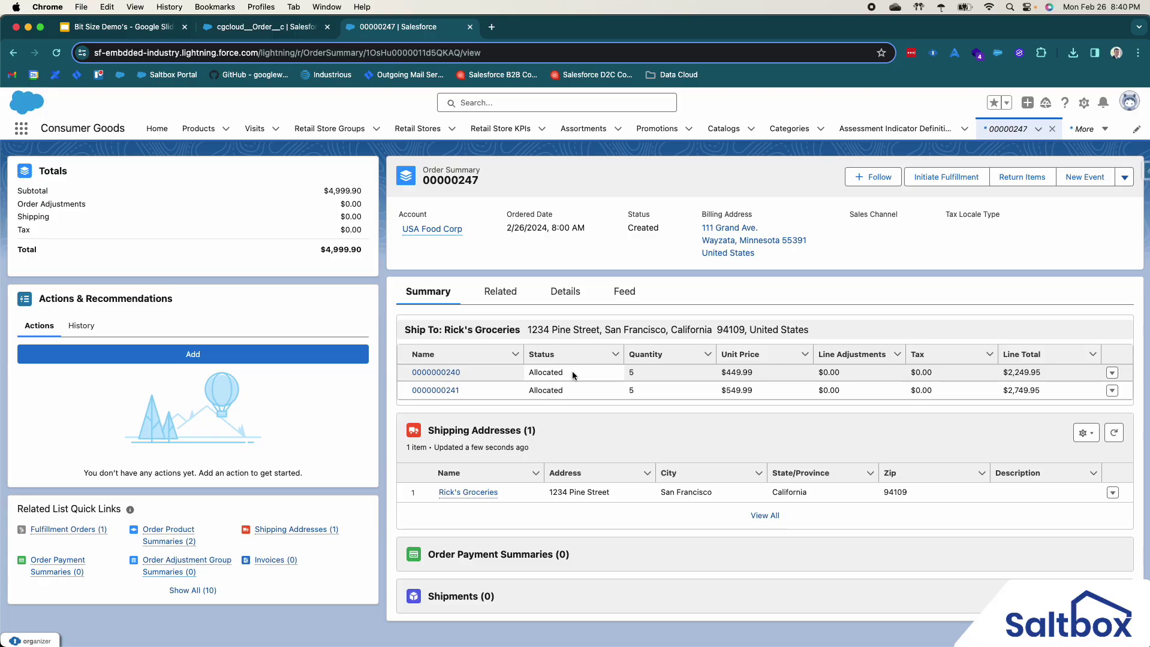
click(502, 296)
click(427, 384)
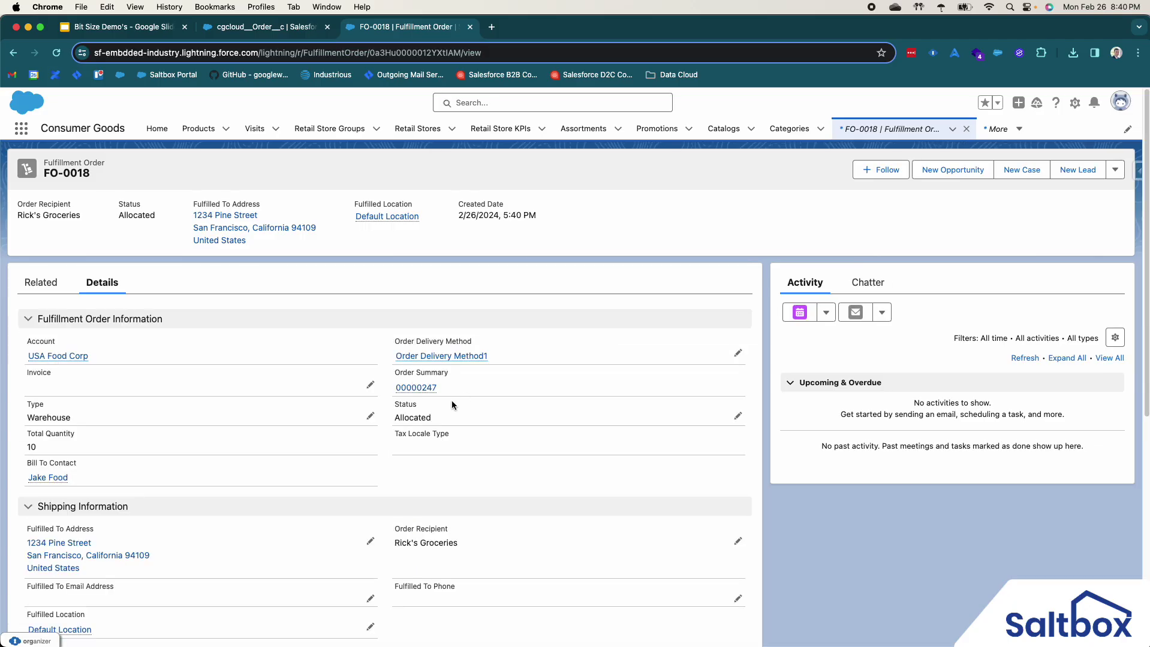
Set the fulfillment order's status to Fulfilled and save the record
click(737, 417)
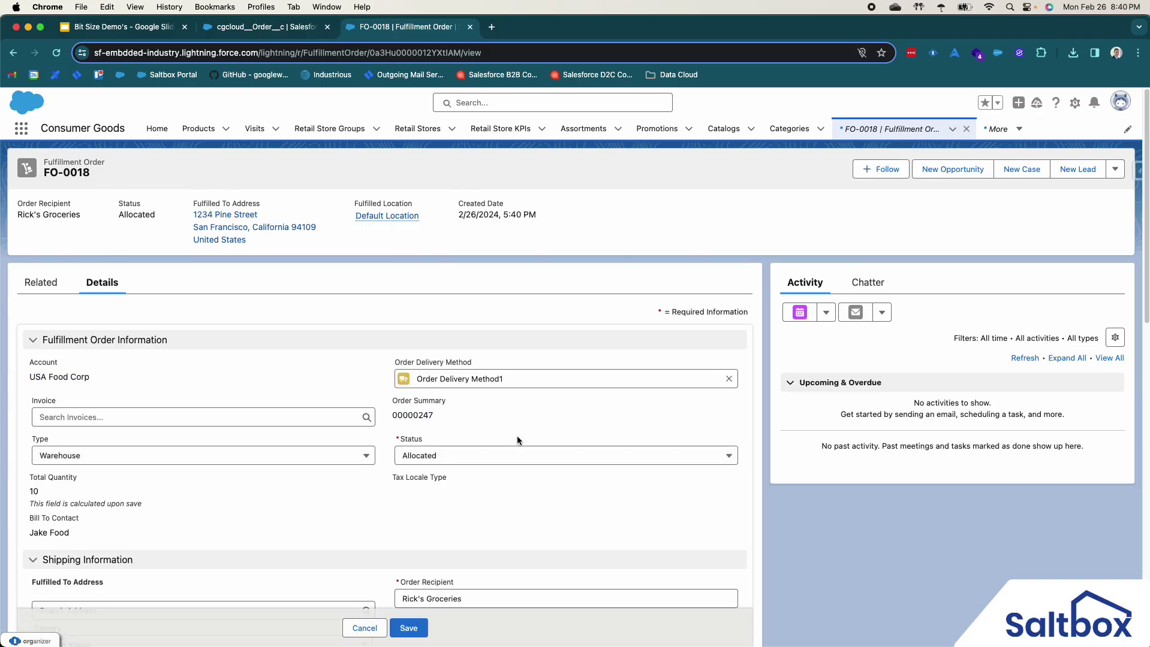
click(500, 456)
click(447, 330)
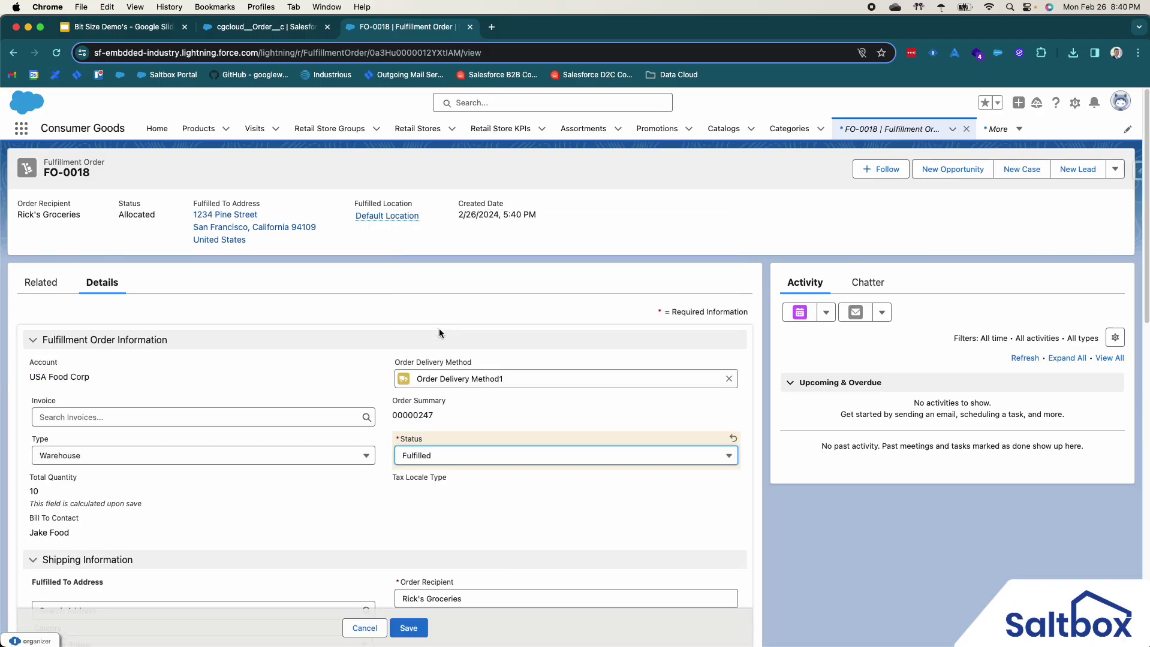
click(411, 628)
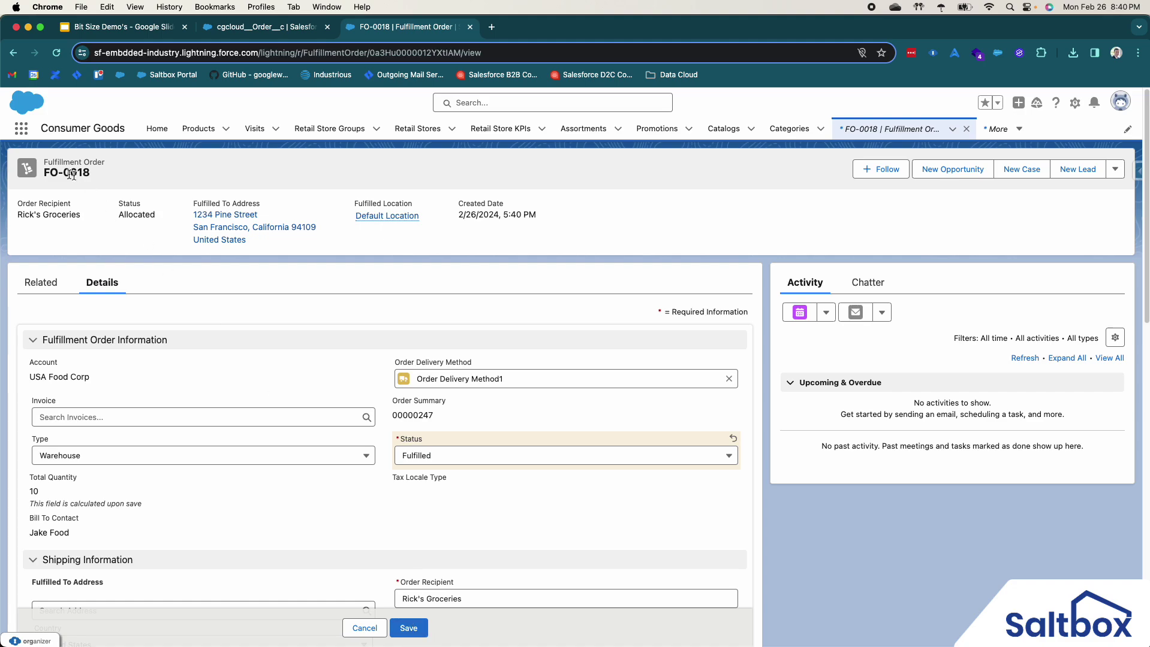
click(408, 628)
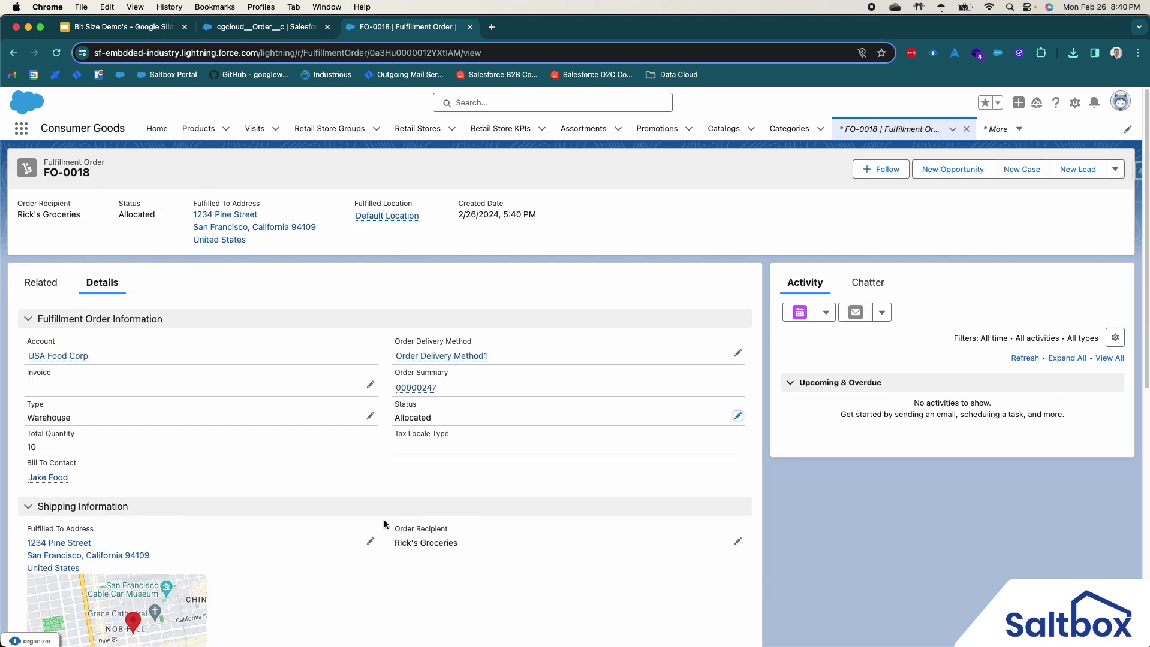
Go back to the linked order summary and check the status of its line items
click(424, 389)
drag(527, 372, 564, 394)
click(581, 411)
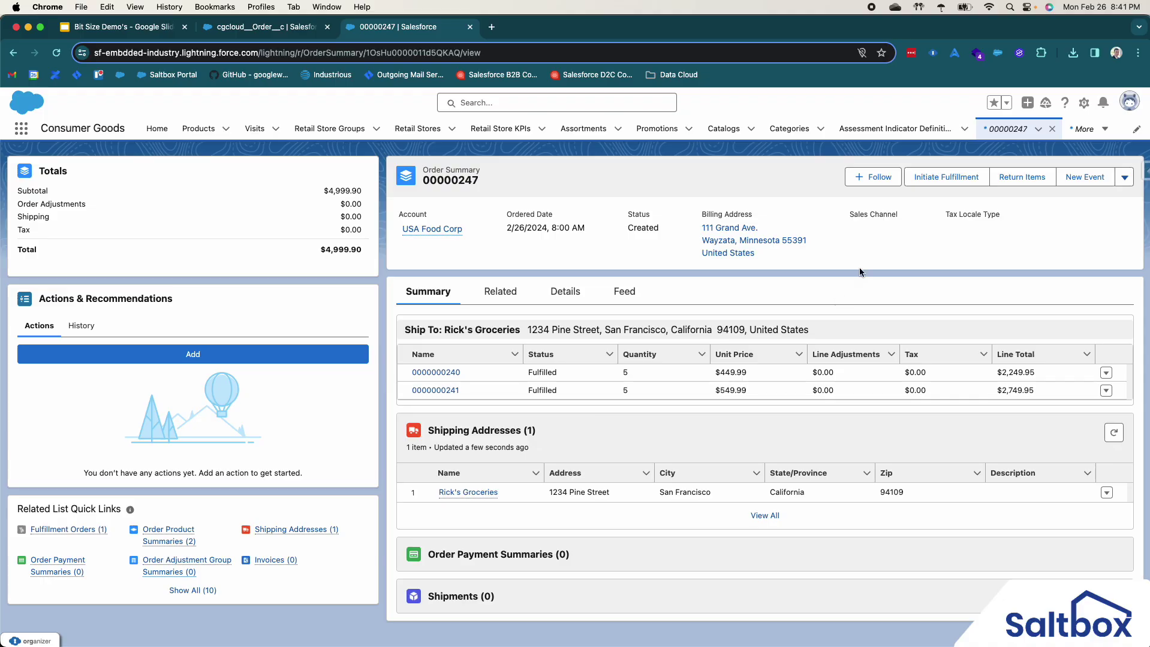
Start an item return on the order summary and select the second fulfilled line item as the one to return
click(1022, 181)
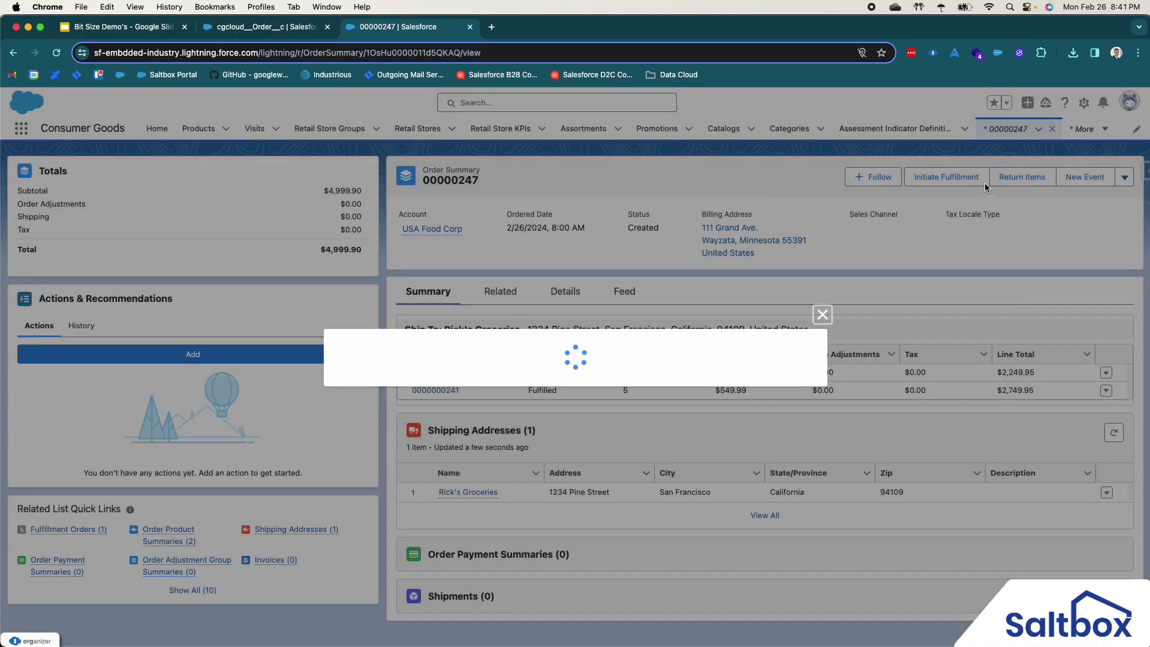
click(390, 354)
click(353, 372)
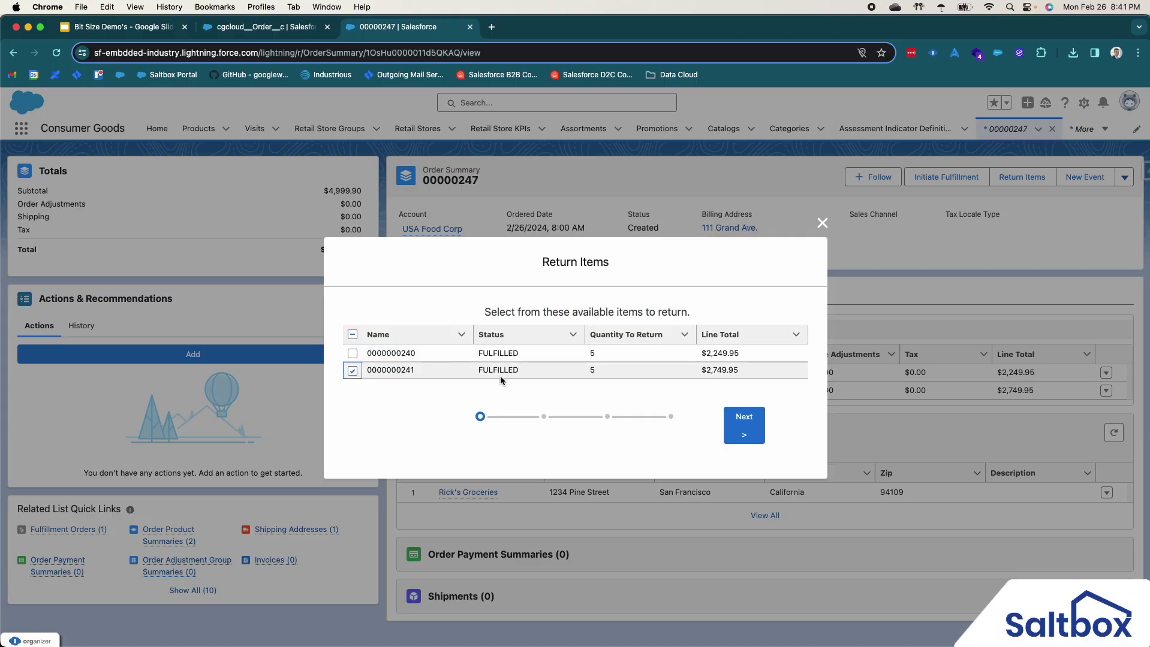
click(742, 423)
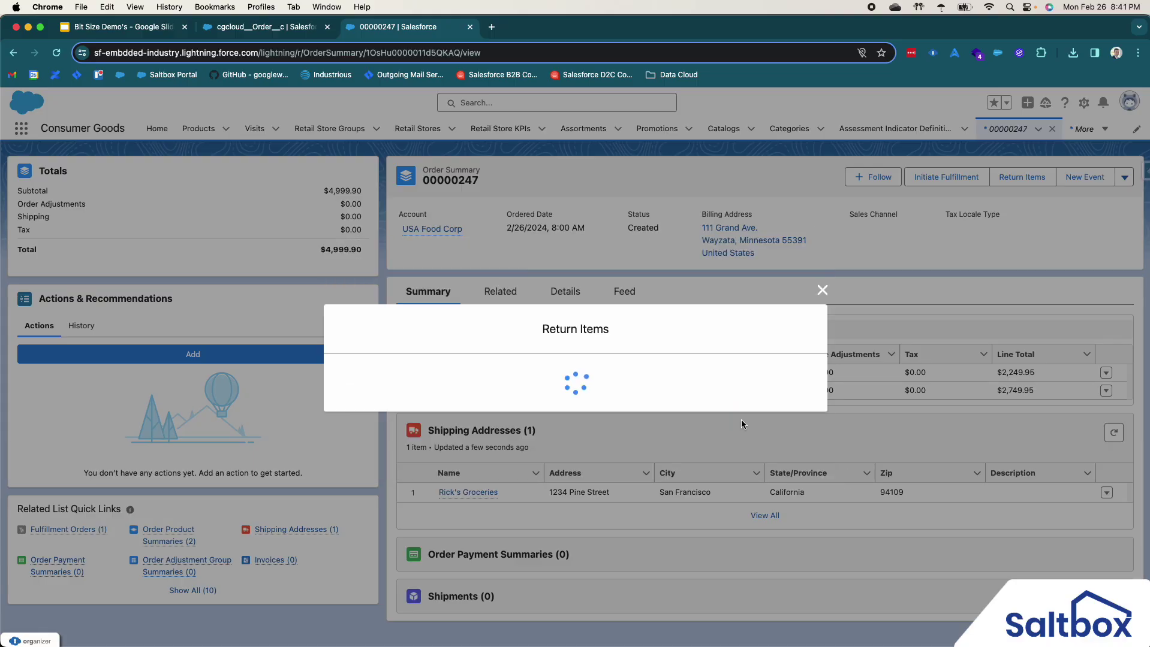
Set the return quantity to 2 and the return reason to Unknown, and continue to the review
click(477, 367)
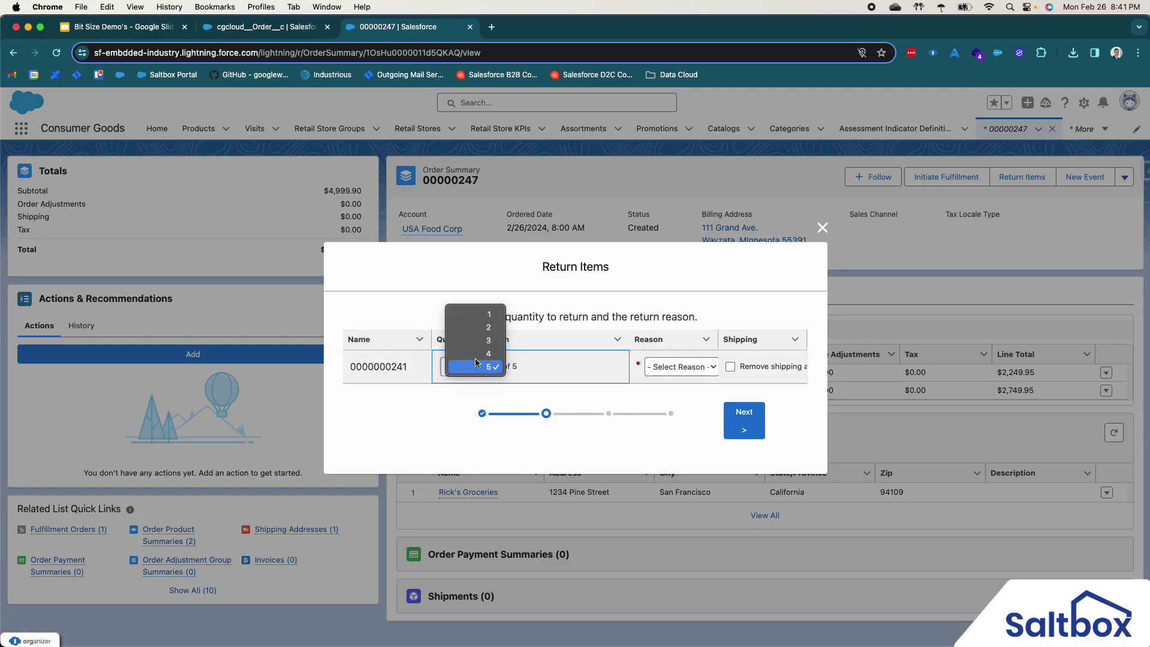
click(478, 327)
click(664, 376)
click(691, 390)
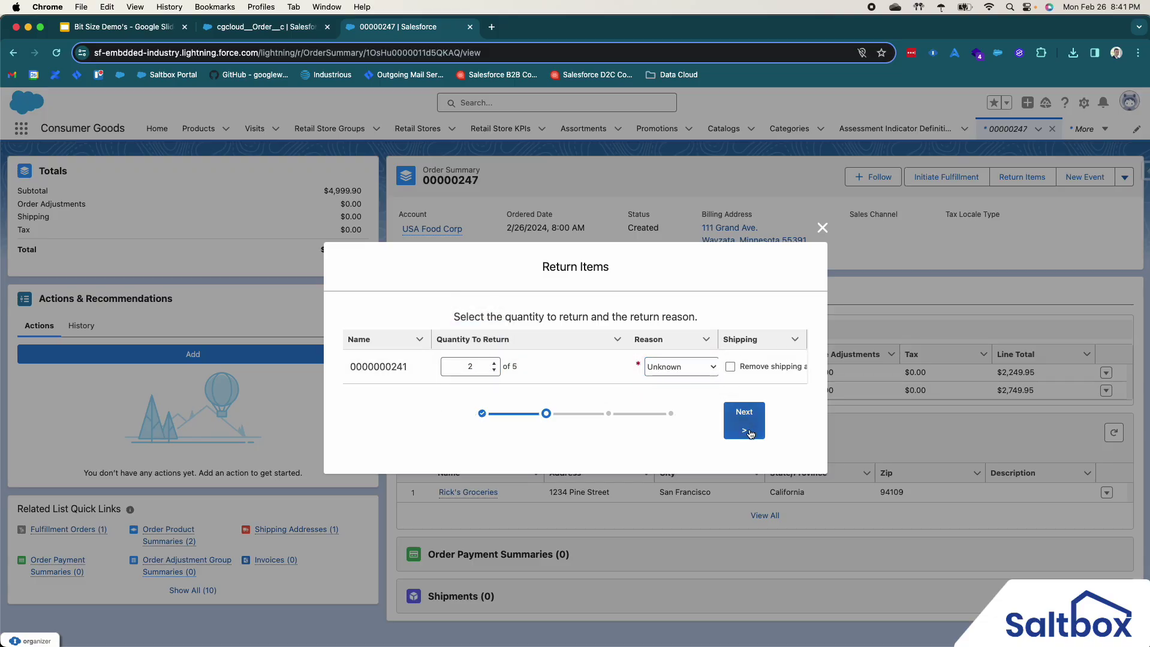
click(746, 429)
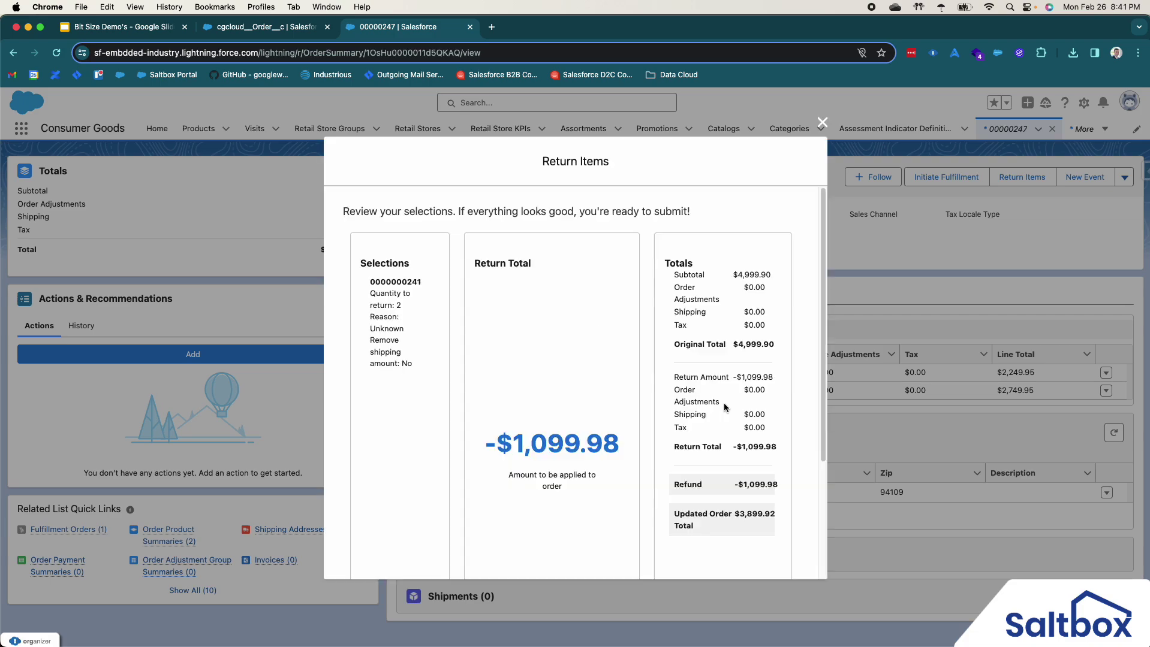
Review the return selections, return total and refund amounts, and submit the return
scroll(401, 335, down, 2)
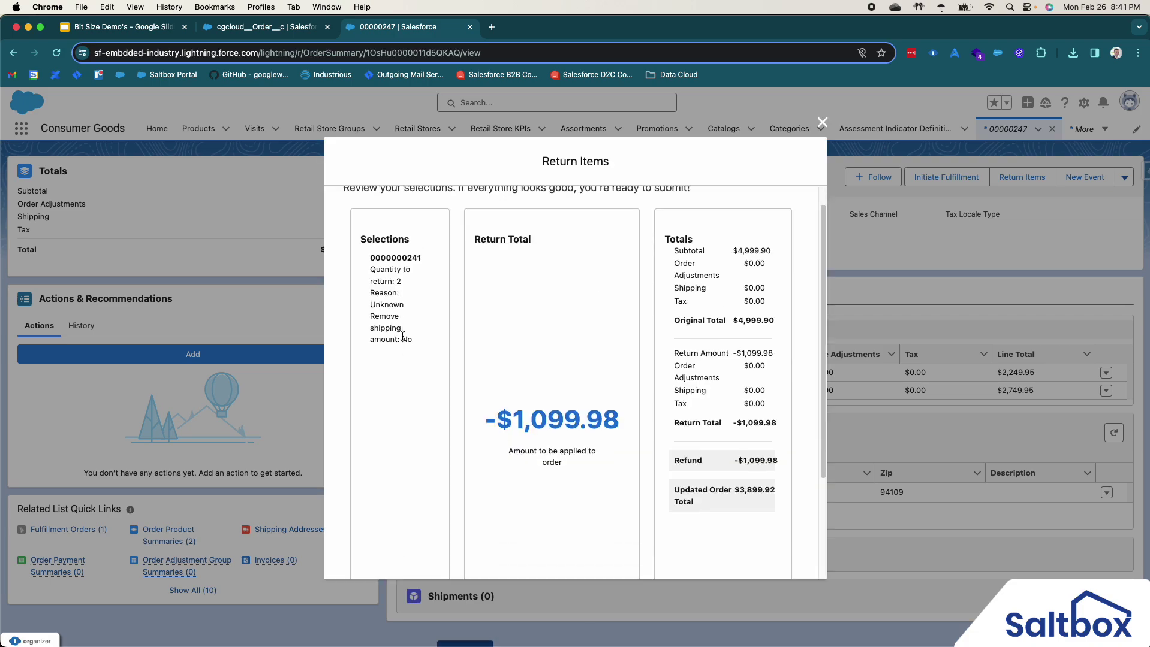
drag(485, 408, 627, 413)
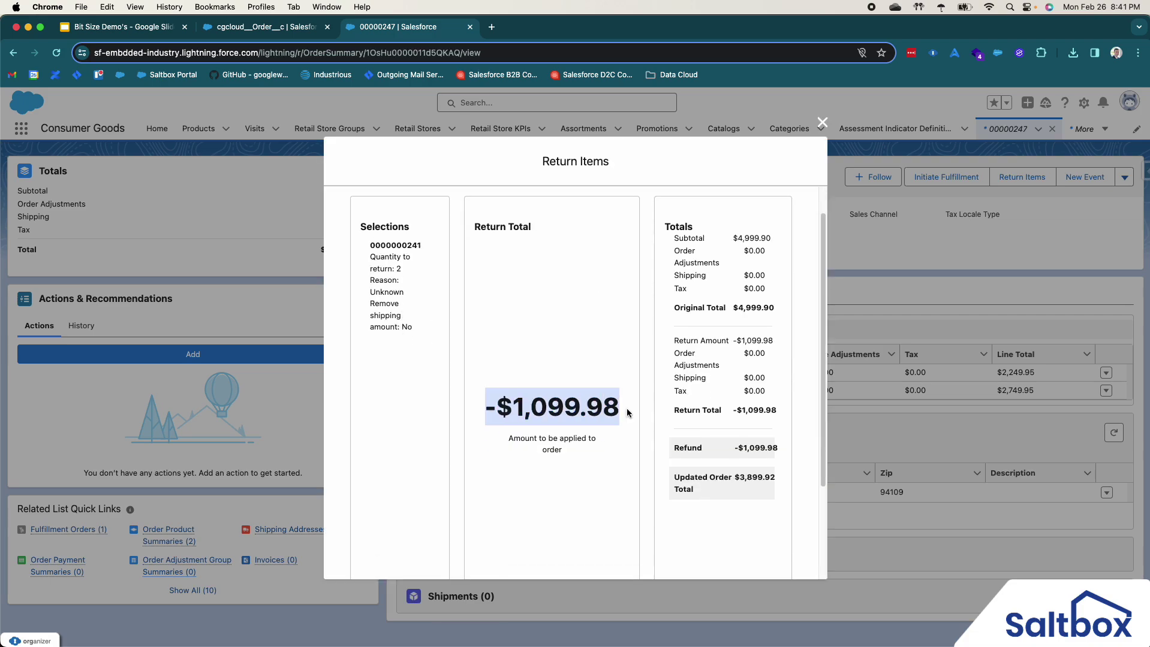
click(627, 412)
scroll(659, 400, down, 4)
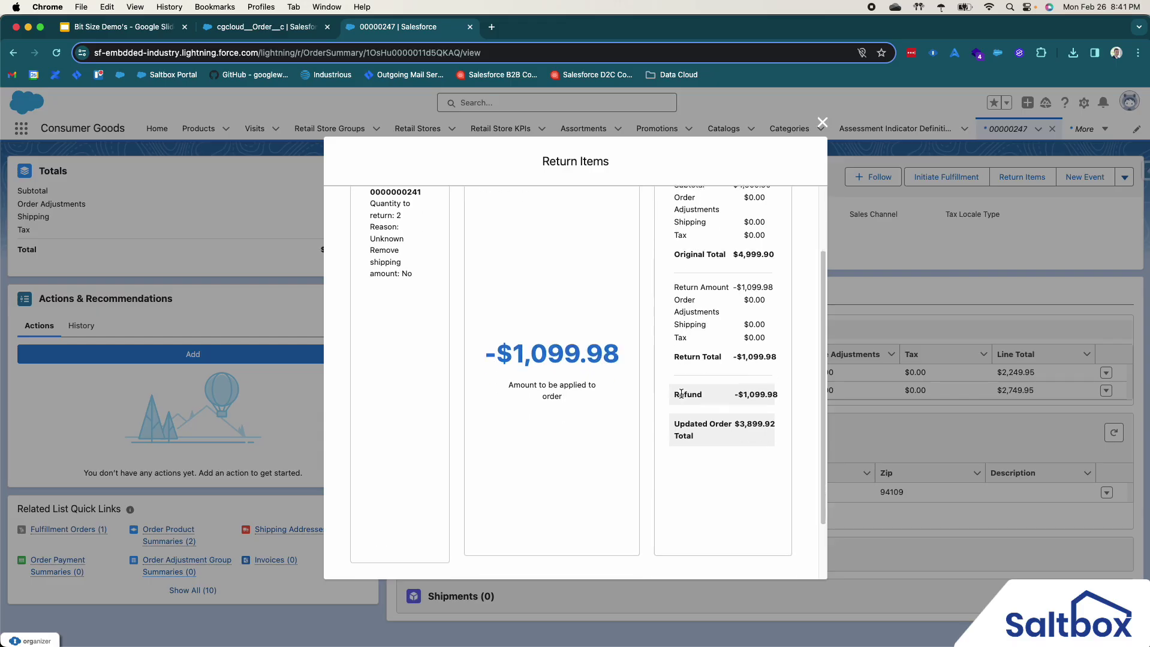
click(754, 536)
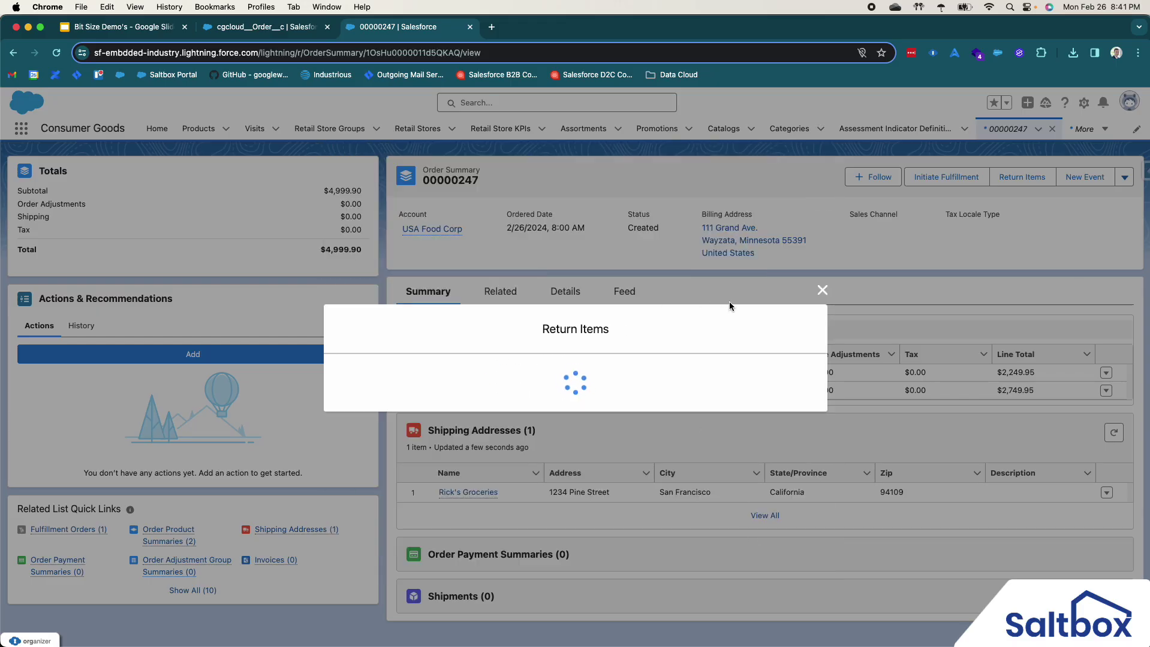
Check the order summary's subtotal against the related fulfillment order and product quantities
scroll(630, 488, down, 1)
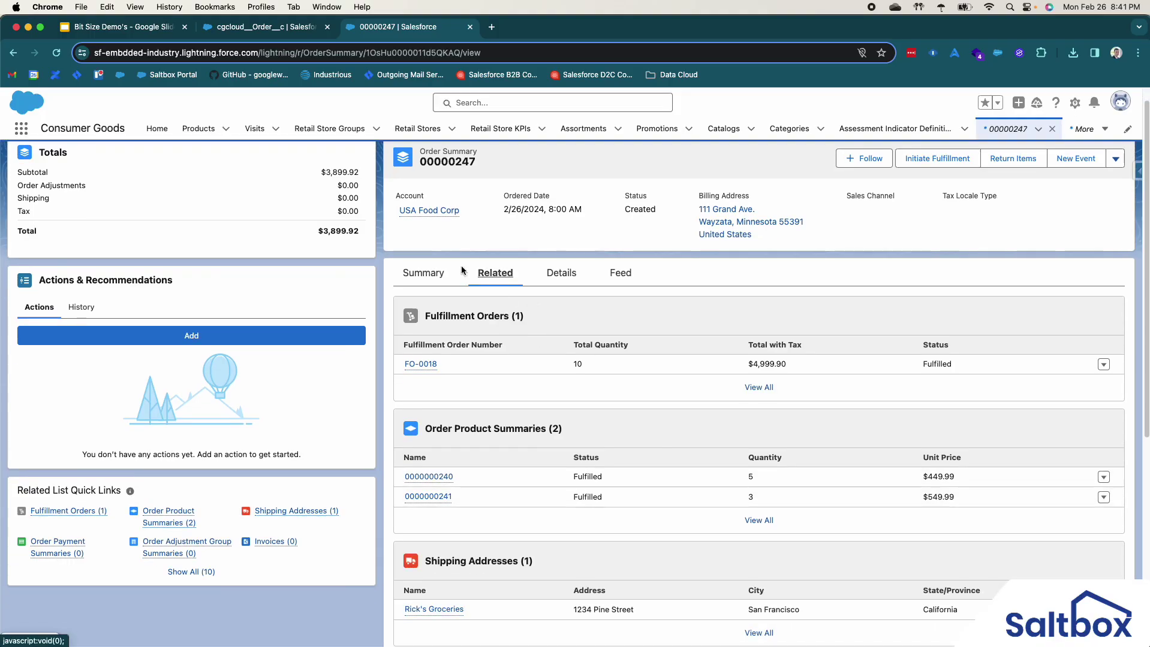
drag(332, 173, 359, 172)
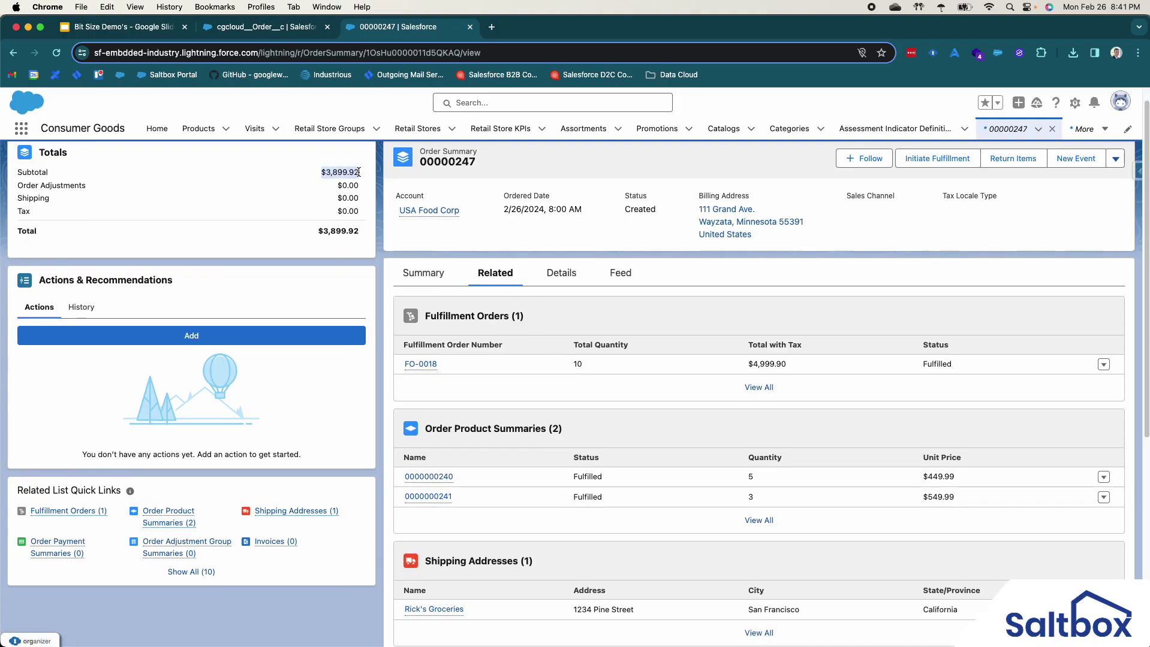
scroll(358, 211, up, 1)
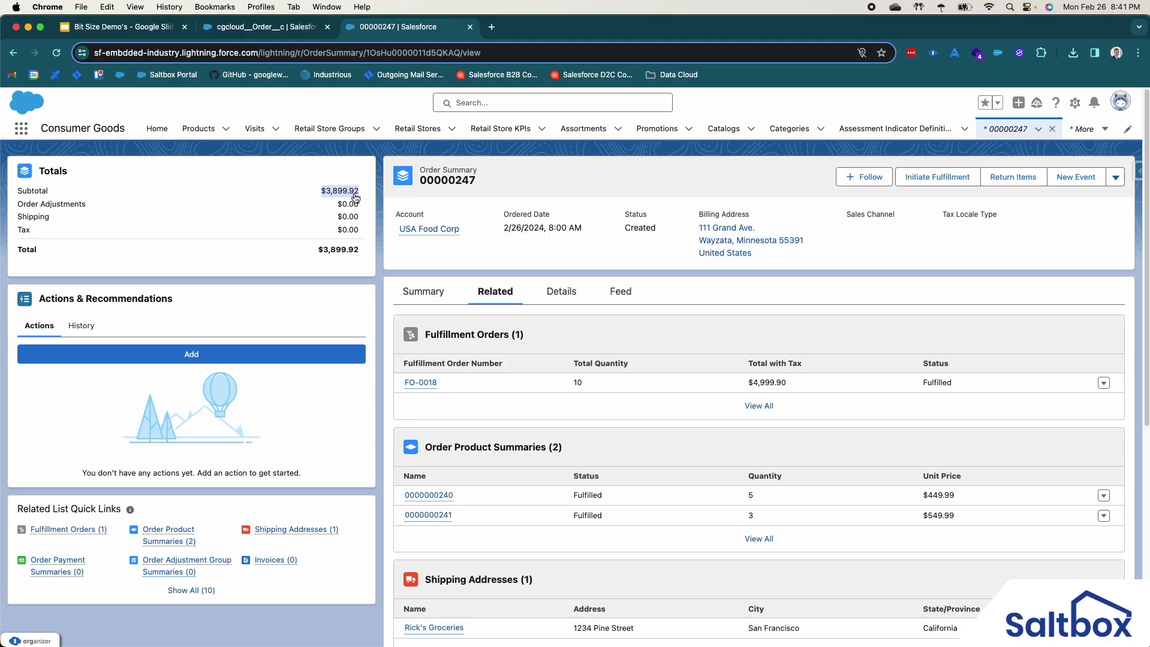
Switch to the Alpine Group storefront in Safari, reload the order list and check the newest order's total
key(super+Tab)
key(super+r)
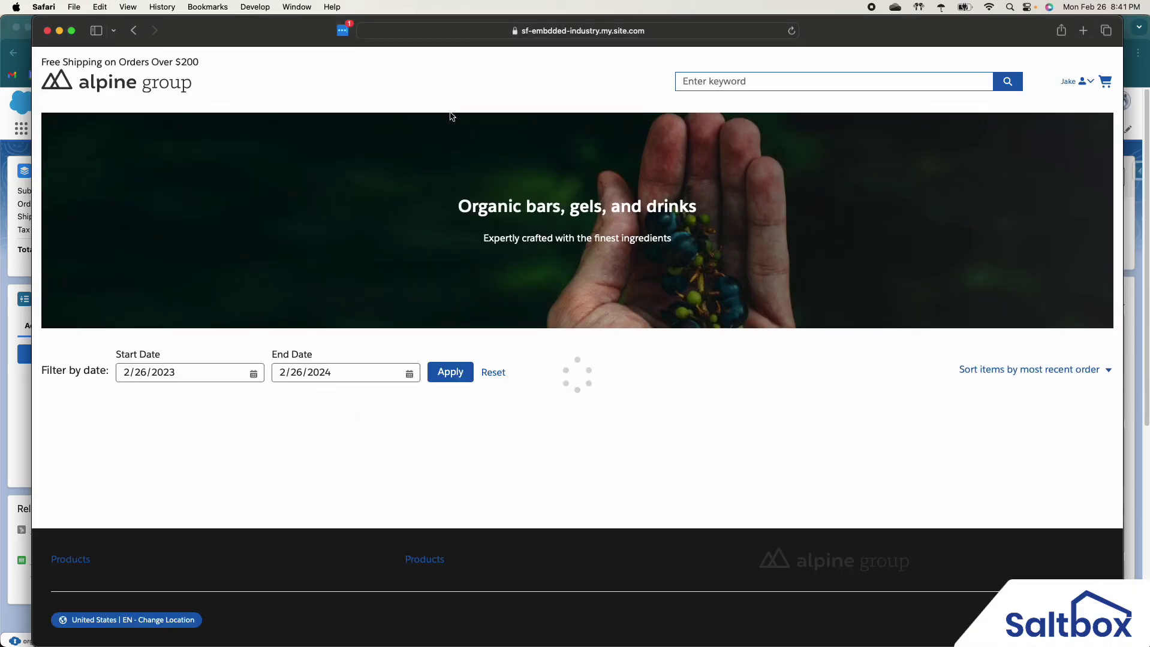
drag(169, 429, 223, 429)
drag(675, 429, 751, 429)
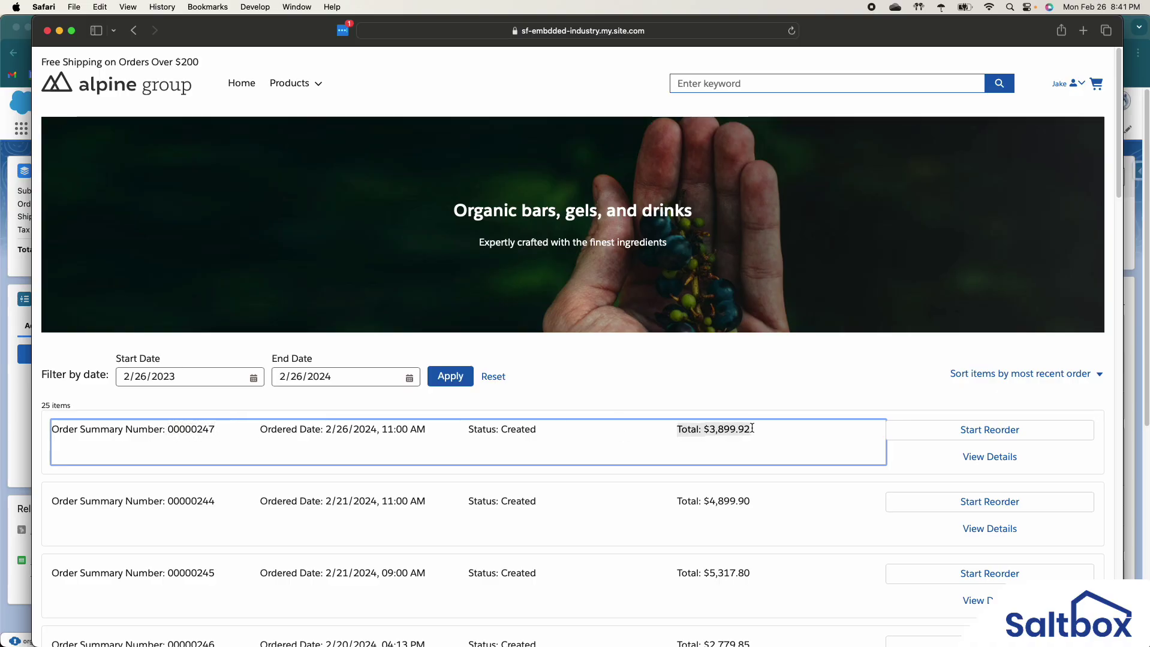
click(752, 428)
drag(707, 430, 751, 430)
Switch back to Chrome, reload the advanced order and compare its gross total value with its receipt value
key(super+Tab)
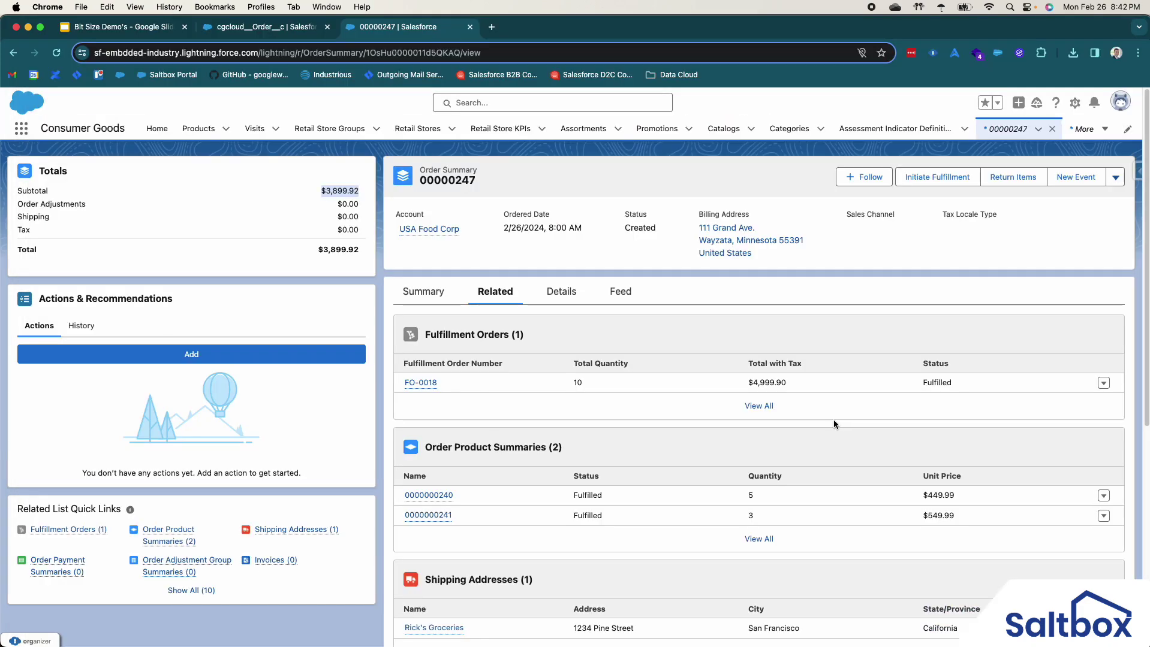
click(290, 30)
key(super+r)
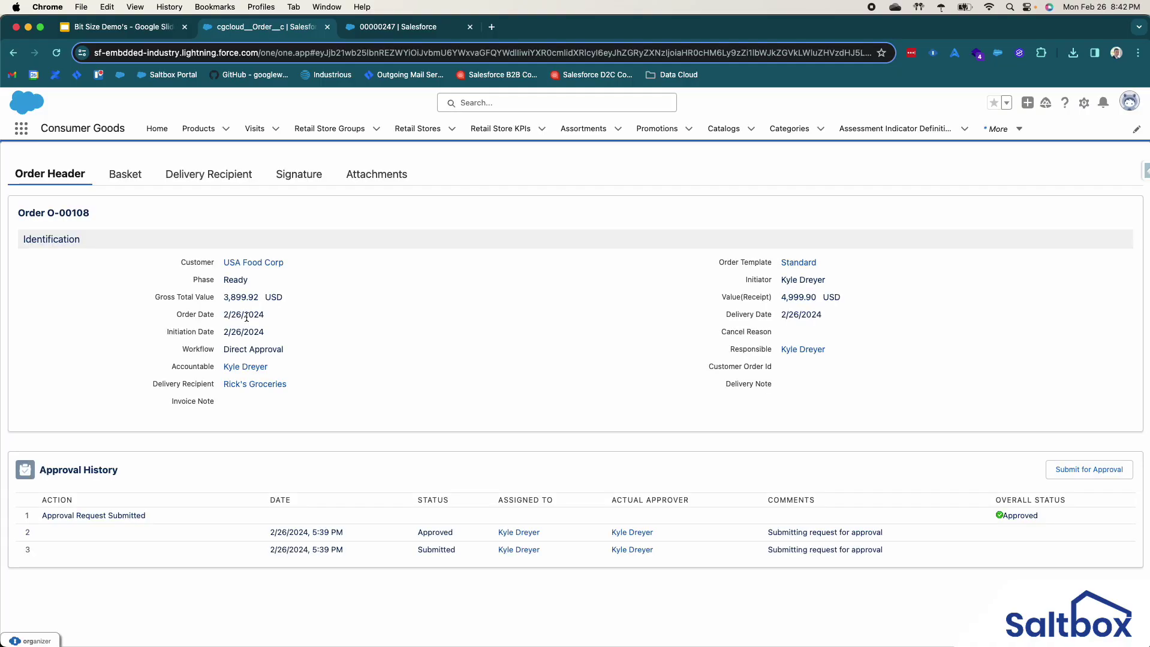
drag(224, 297, 260, 296)
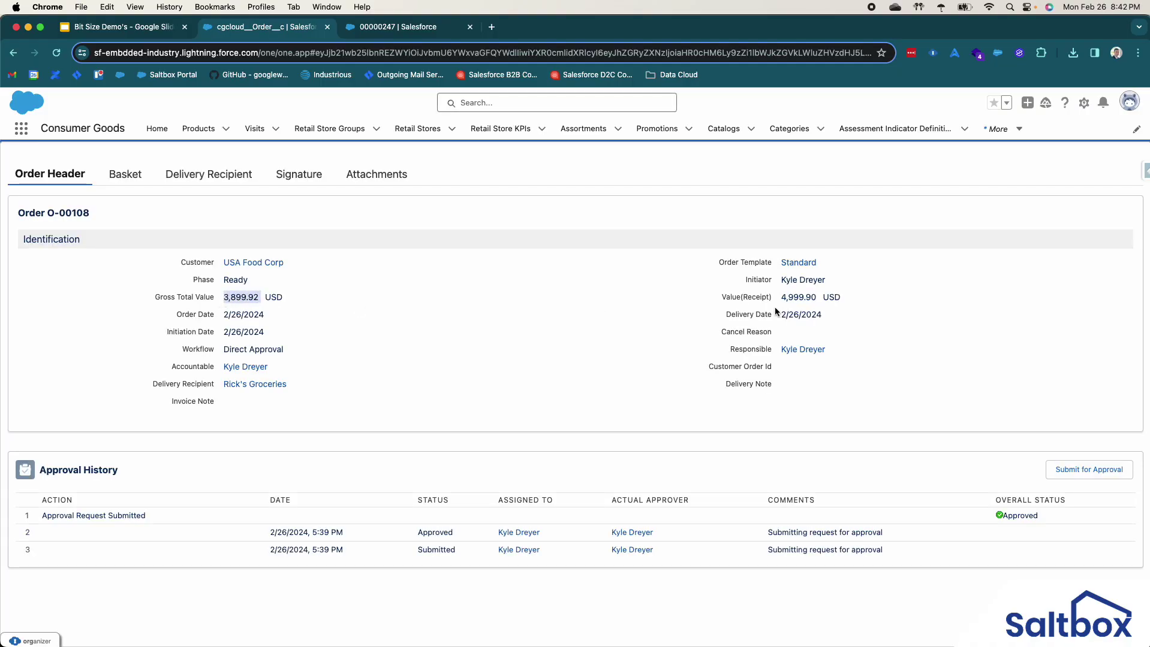
drag(781, 297, 815, 298)
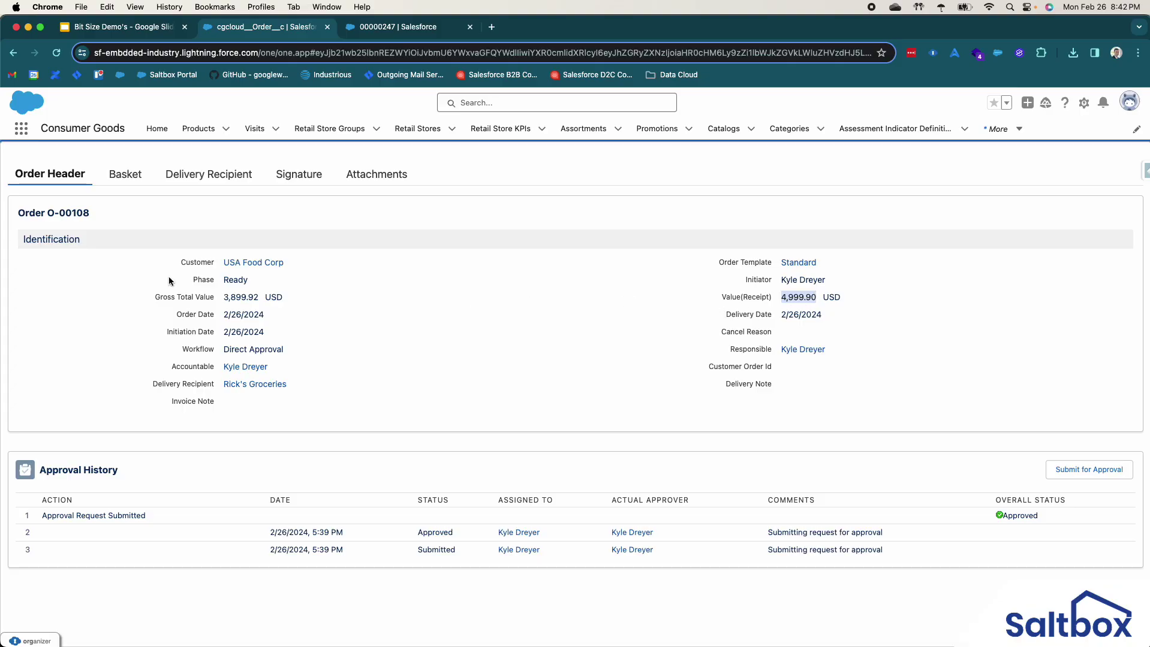
Check the quantity of The Elite in the order's basket, and return to the order header
click(109, 179)
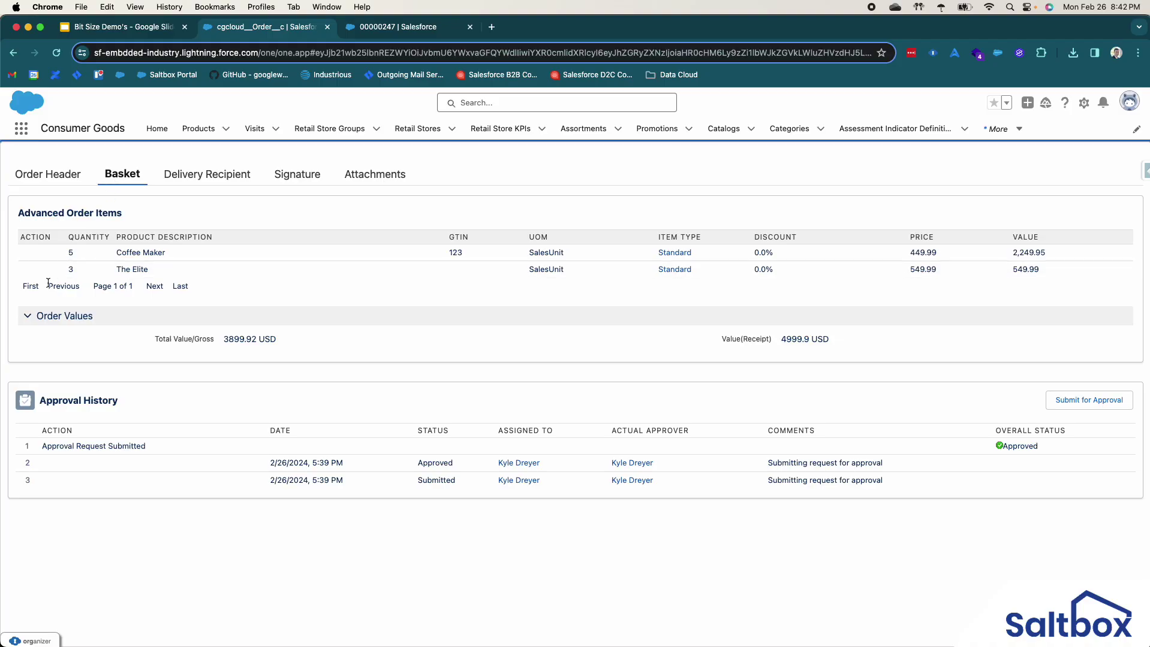
drag(66, 273, 77, 272)
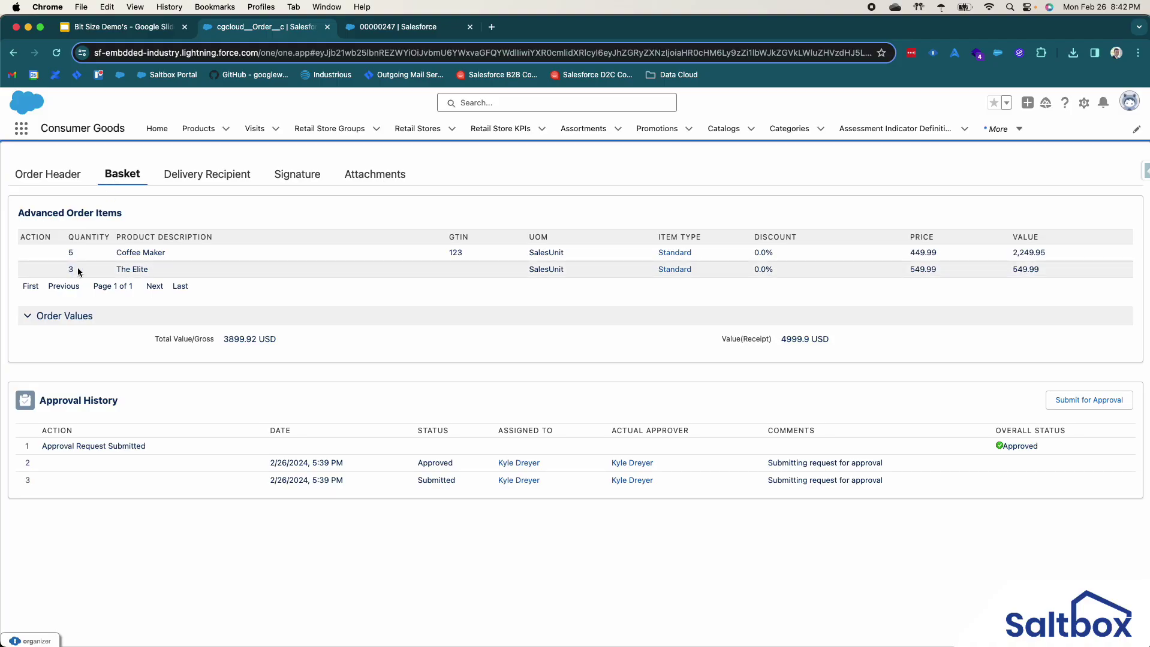
click(61, 179)
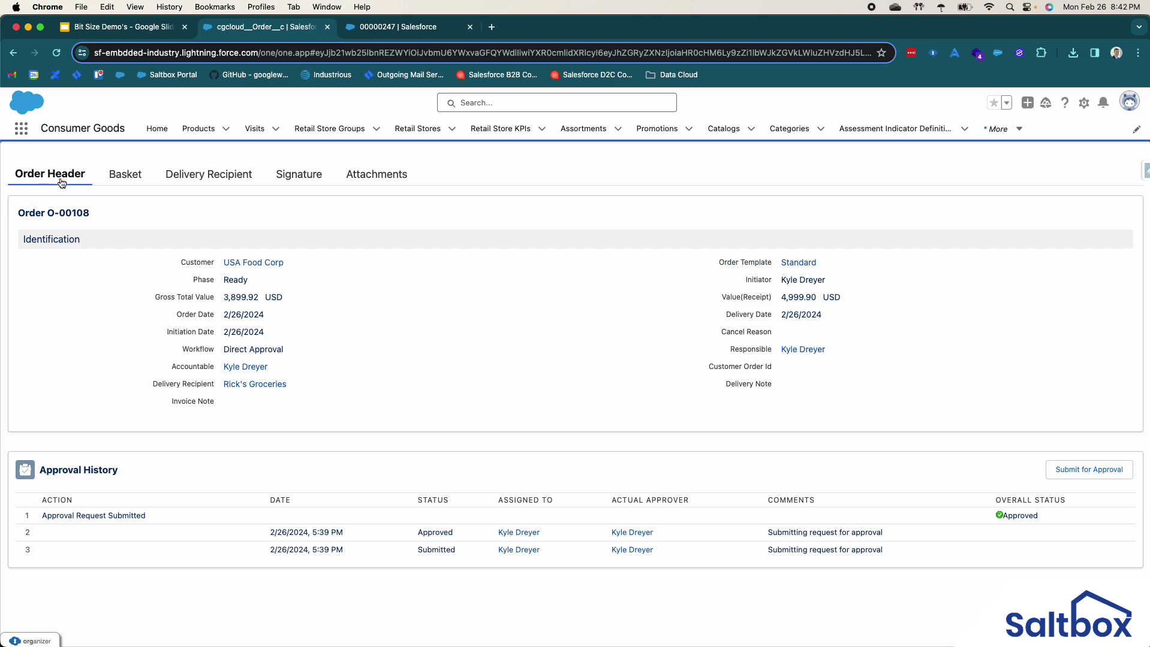
Switch to the storefront in Safari, reorder the most recent order's items and view the cart
key(super+Tab)
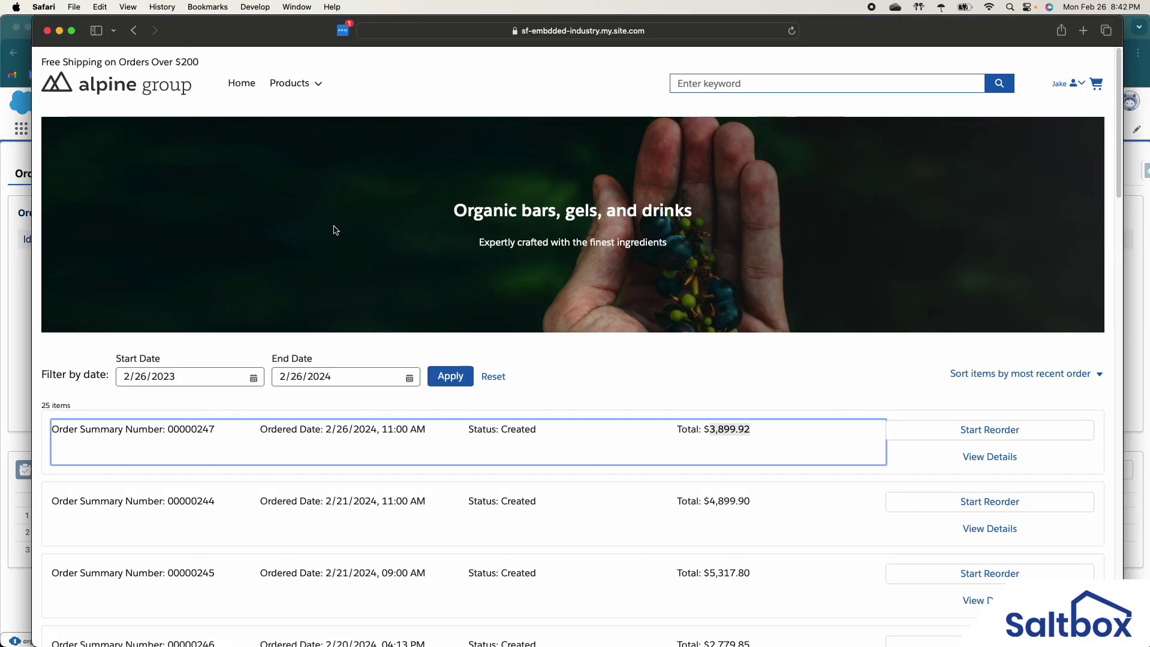
click(1012, 430)
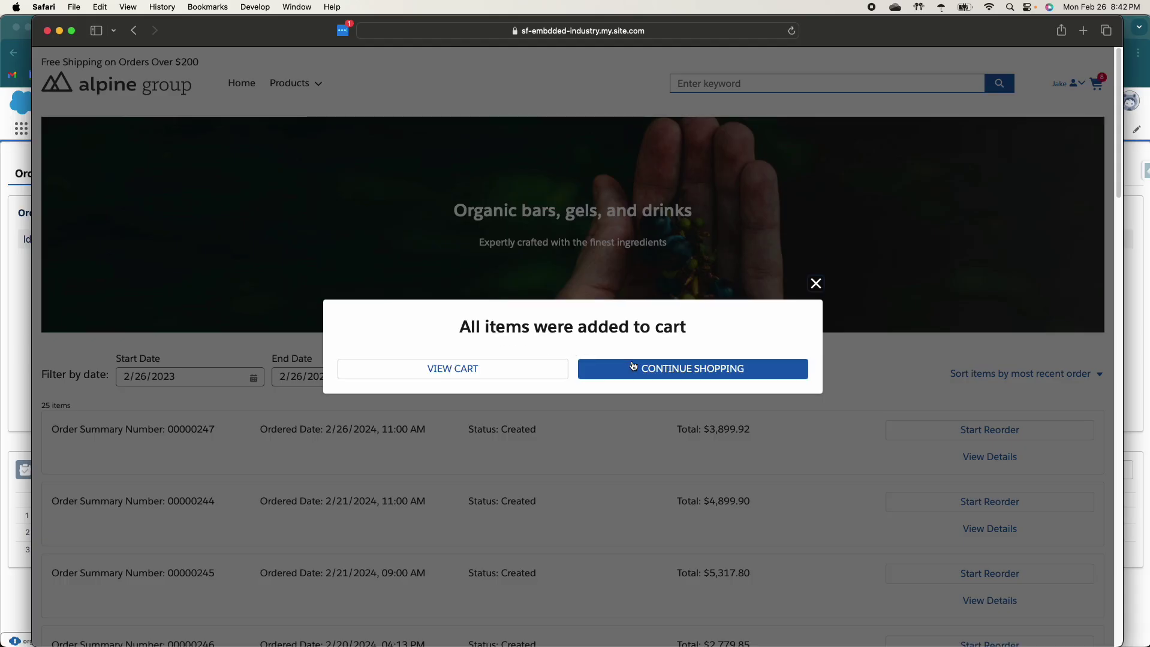
click(543, 371)
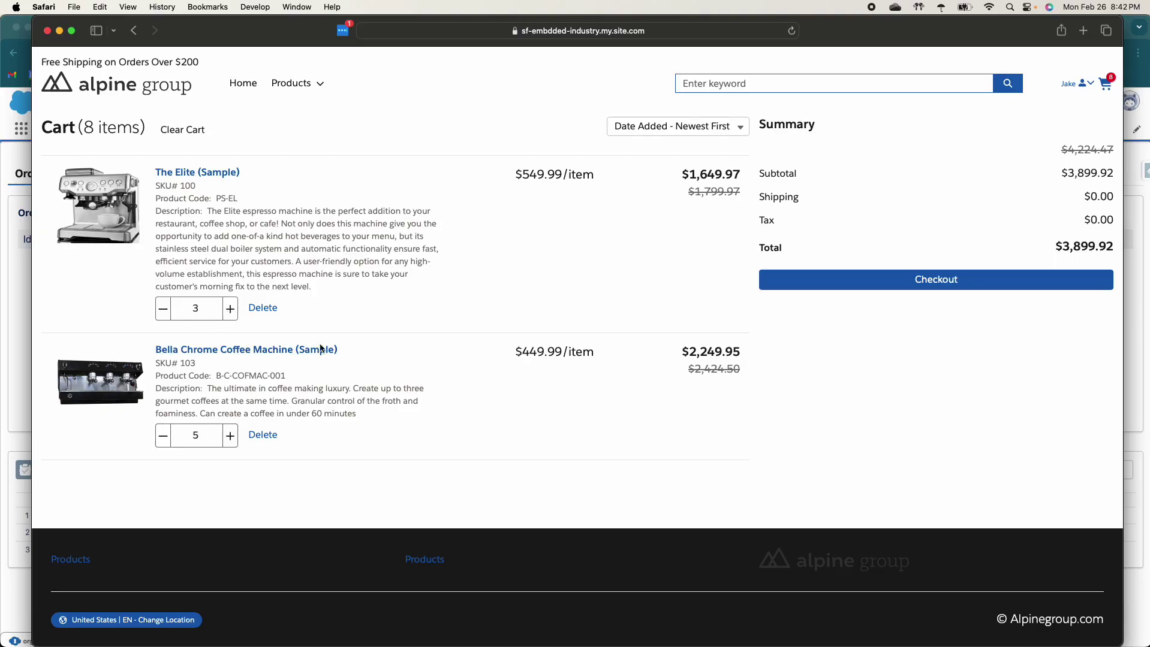
Check out the cart with a purchase order number as payment and place the order
click(879, 279)
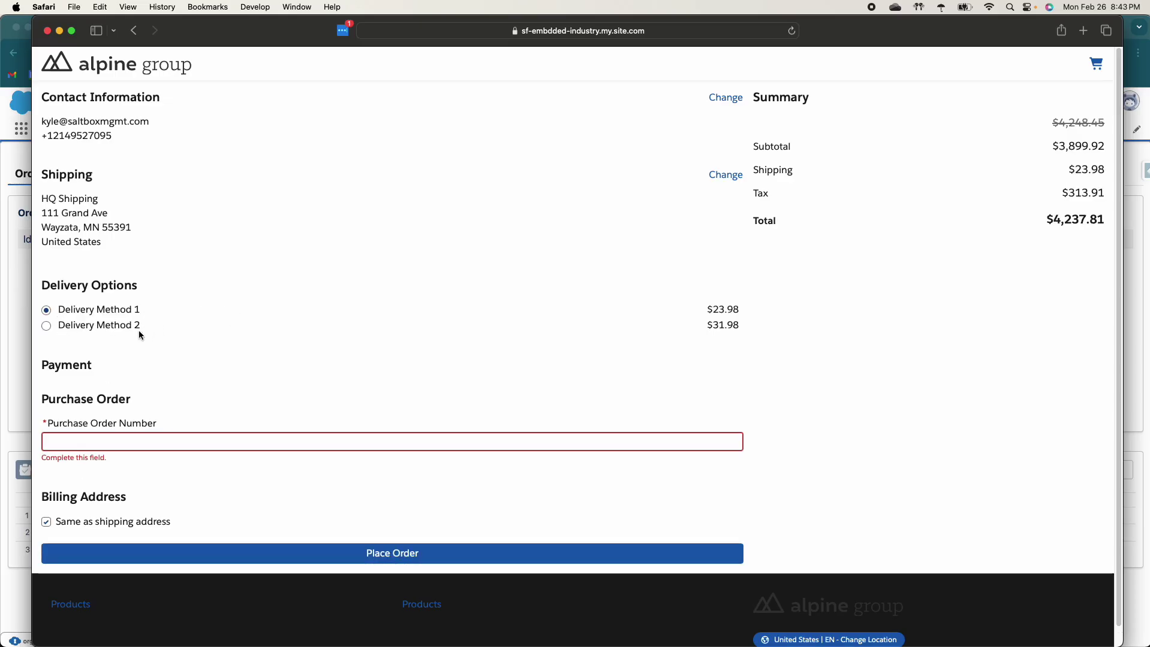
scroll(134, 395, down, 1)
scroll(134, 399, up, 1)
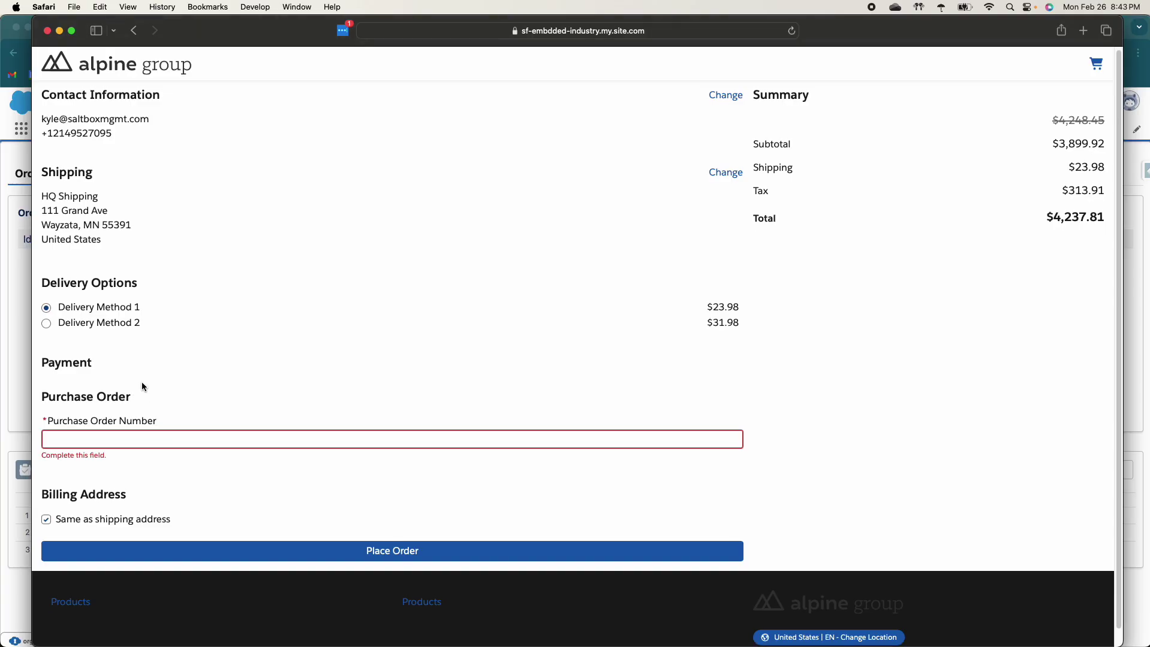
click(120, 443)
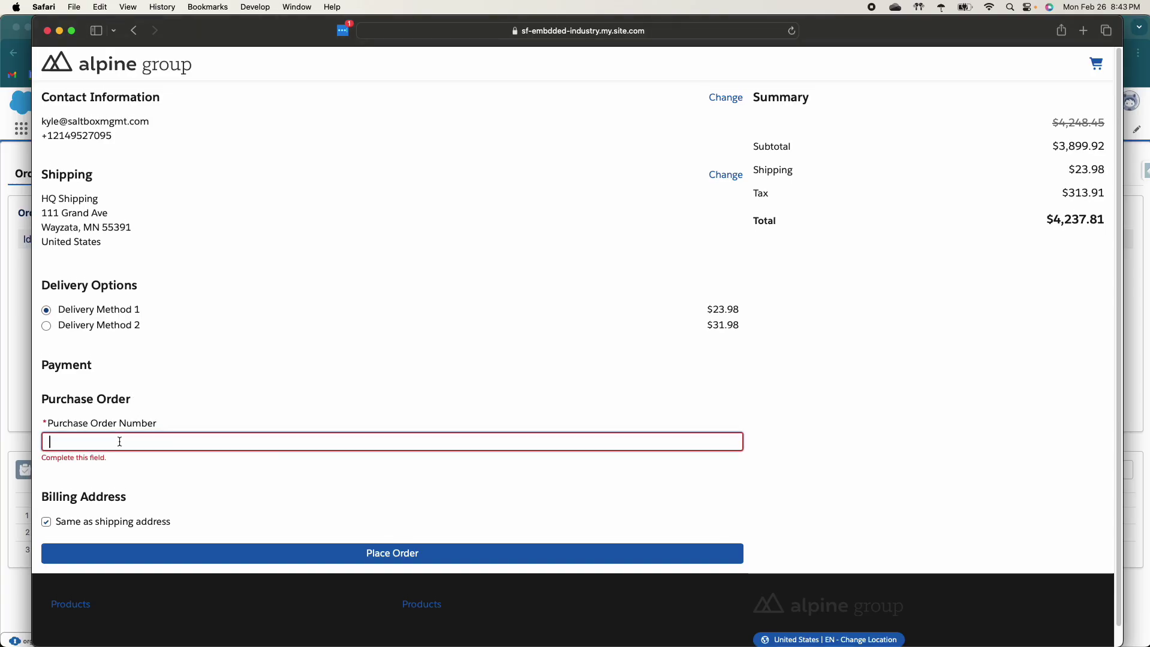
text(123456)
click(166, 426)
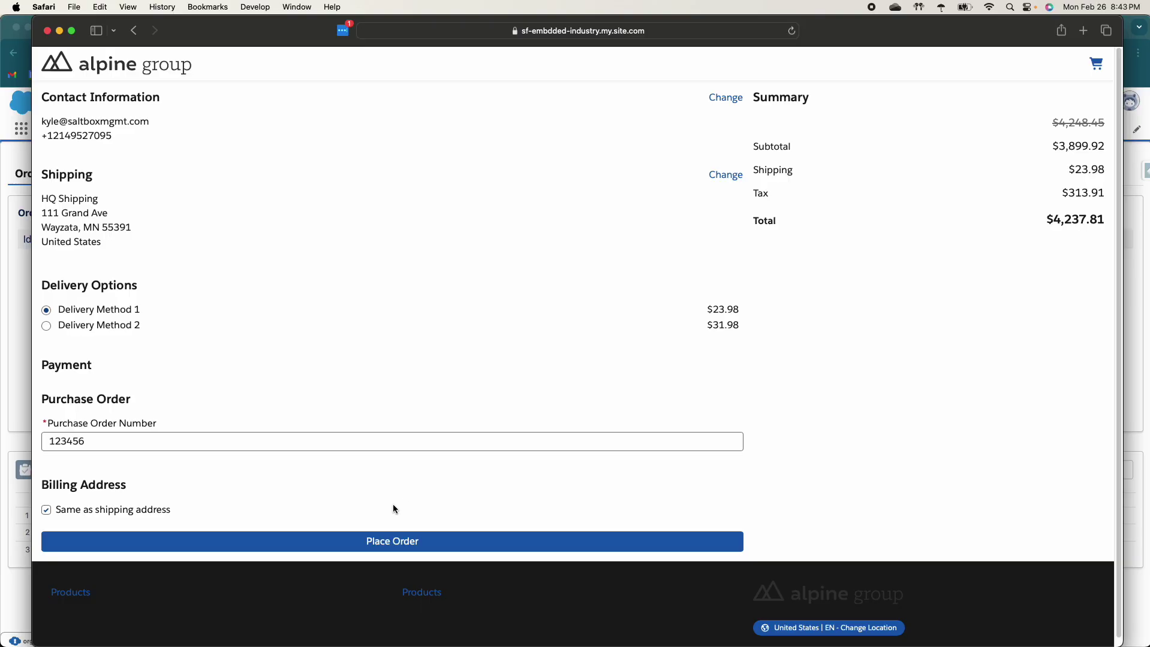
click(398, 543)
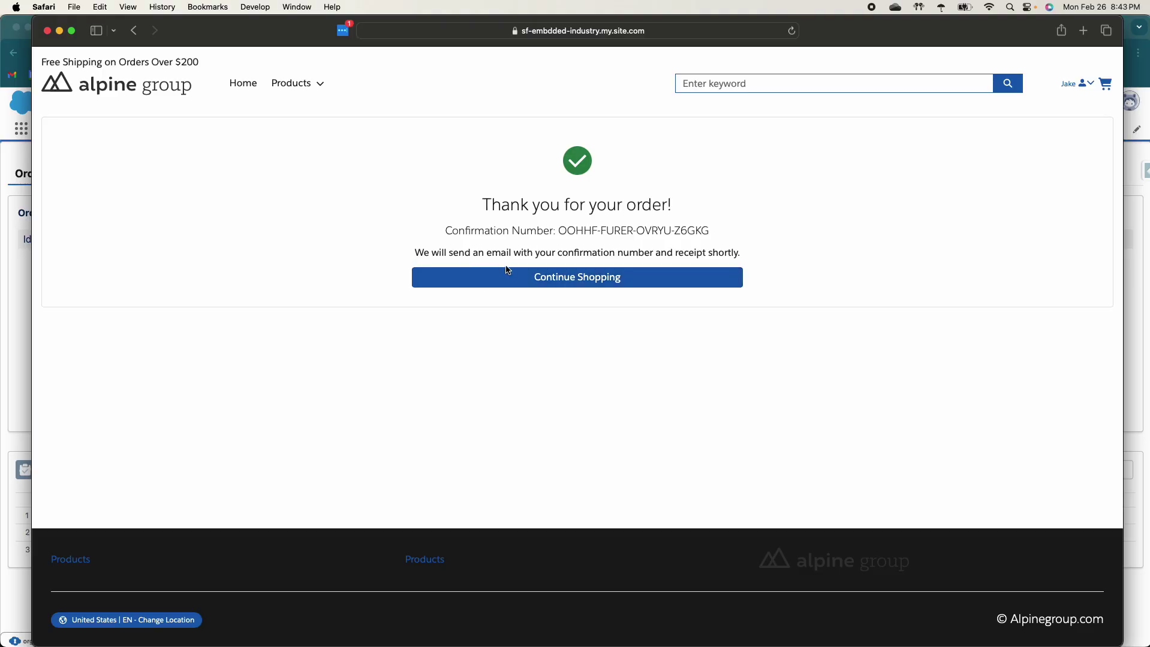
Switch to Salesforce in Chrome, search the available items for "advanced" and open Advanced Orders
click(17, 156)
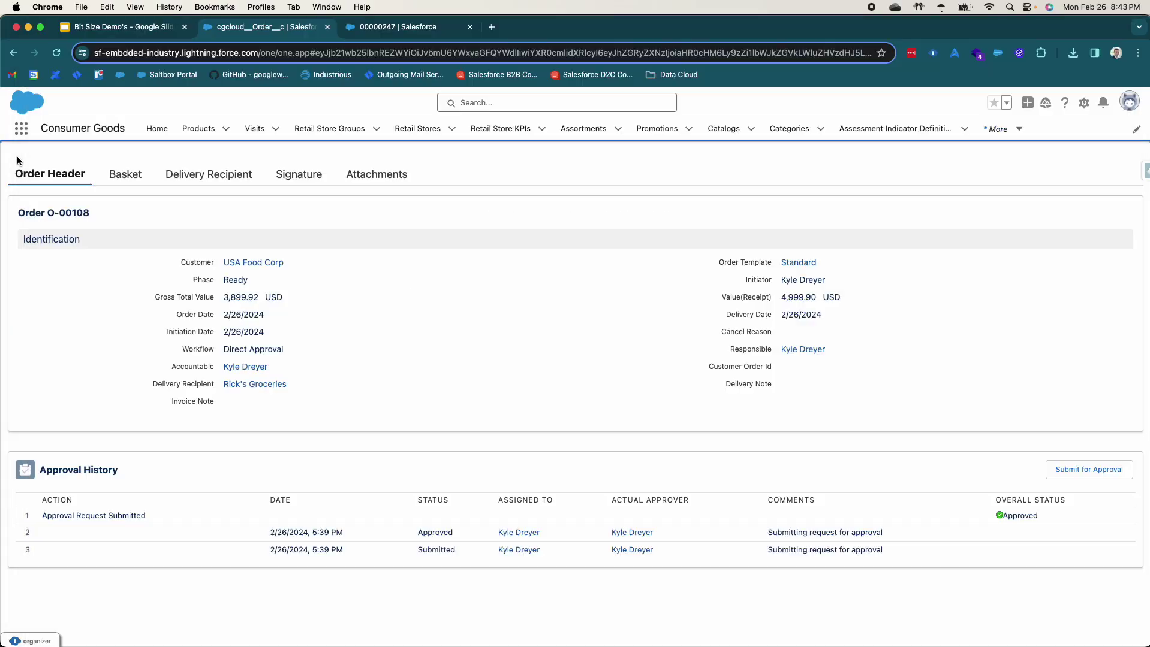
click(22, 130)
text(advanced)
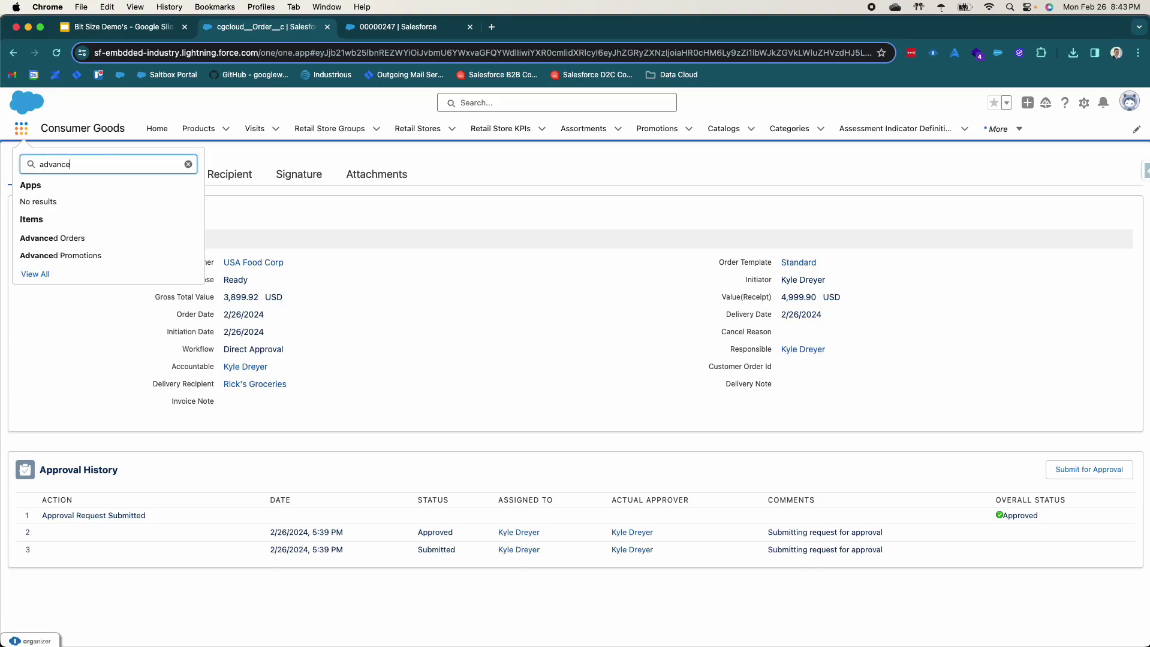
click(48, 237)
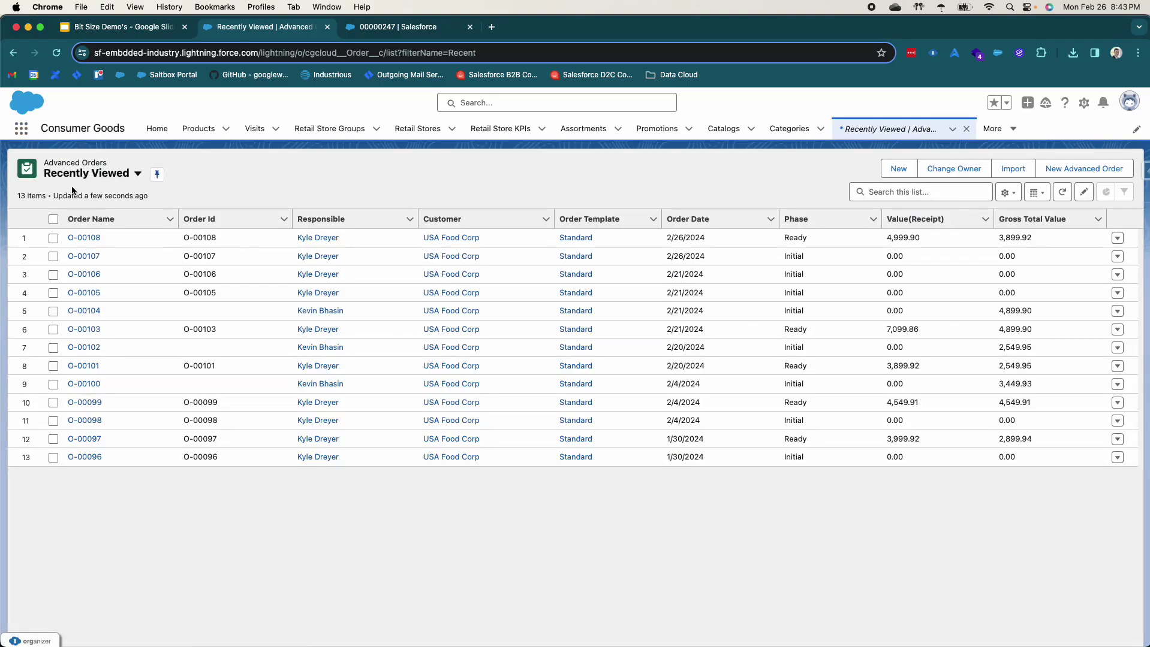
Show the All list of advanced orders sorted by order name in descending order, and open the newest order
click(90, 173)
click(85, 217)
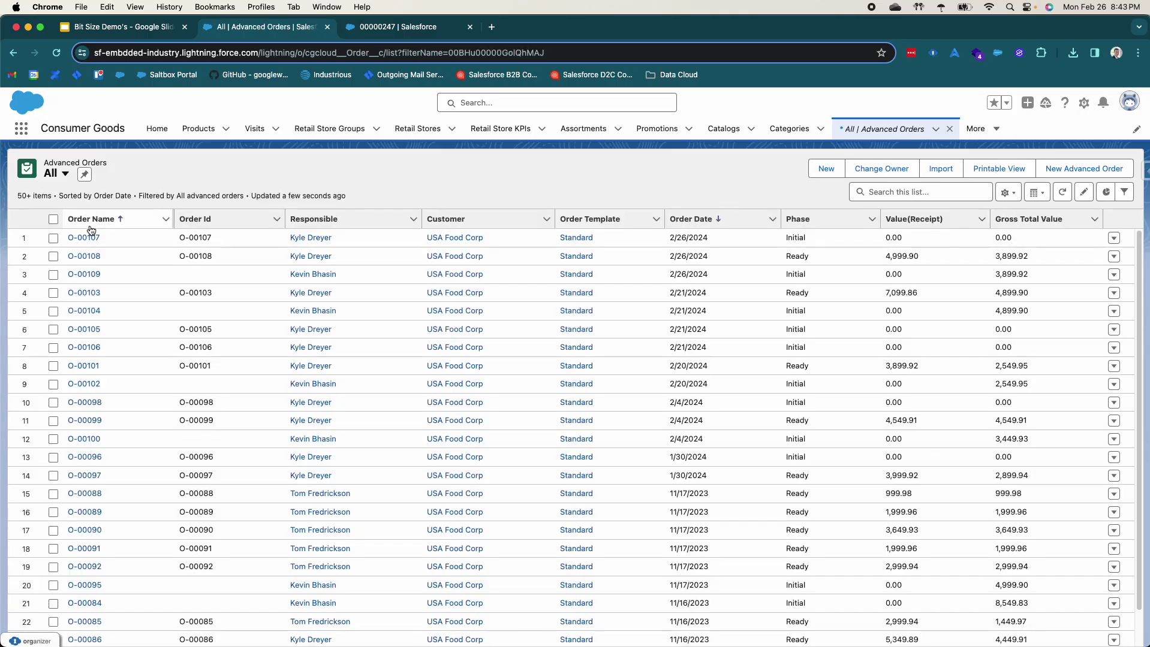
click(93, 220)
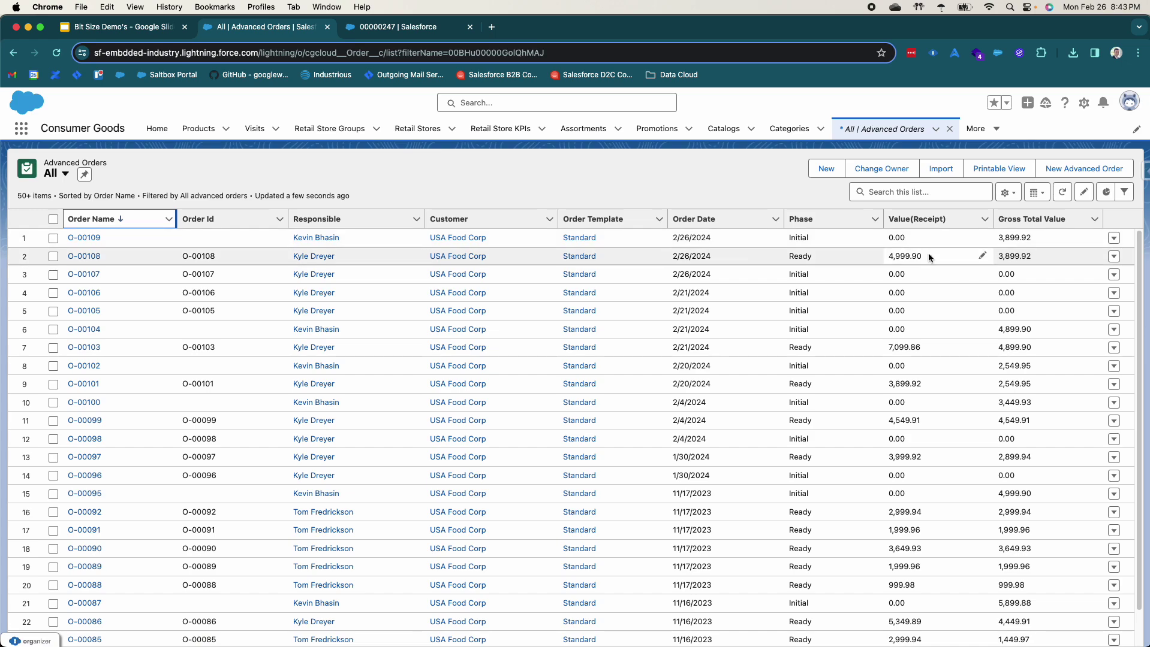
drag(1020, 239, 995, 239)
click(87, 238)
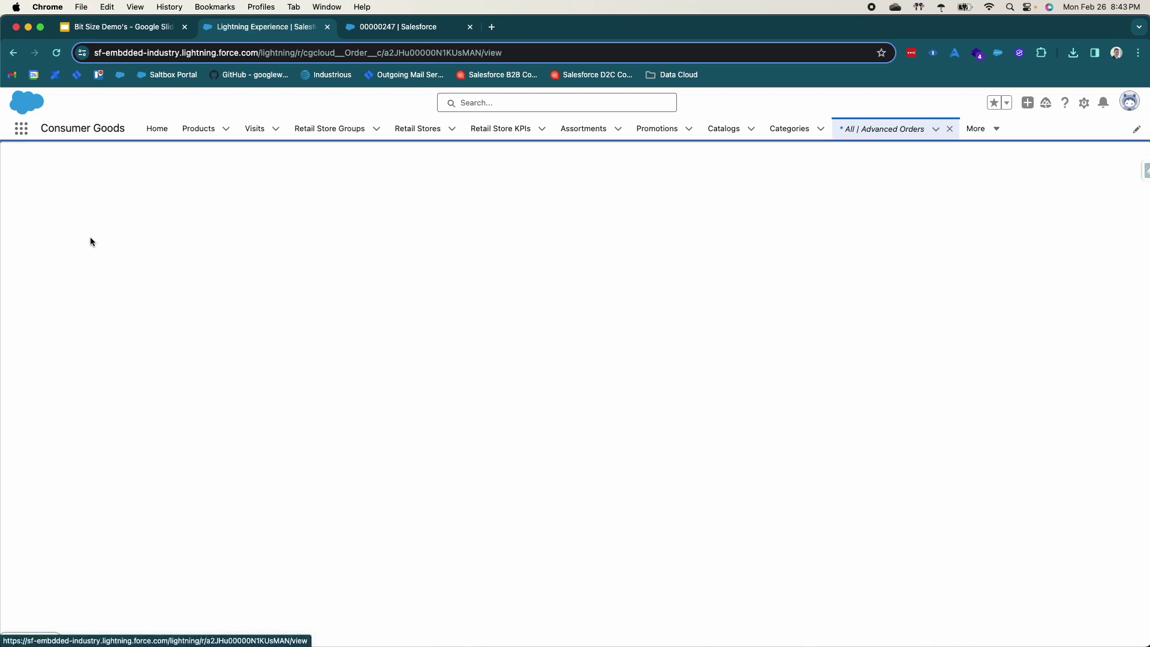